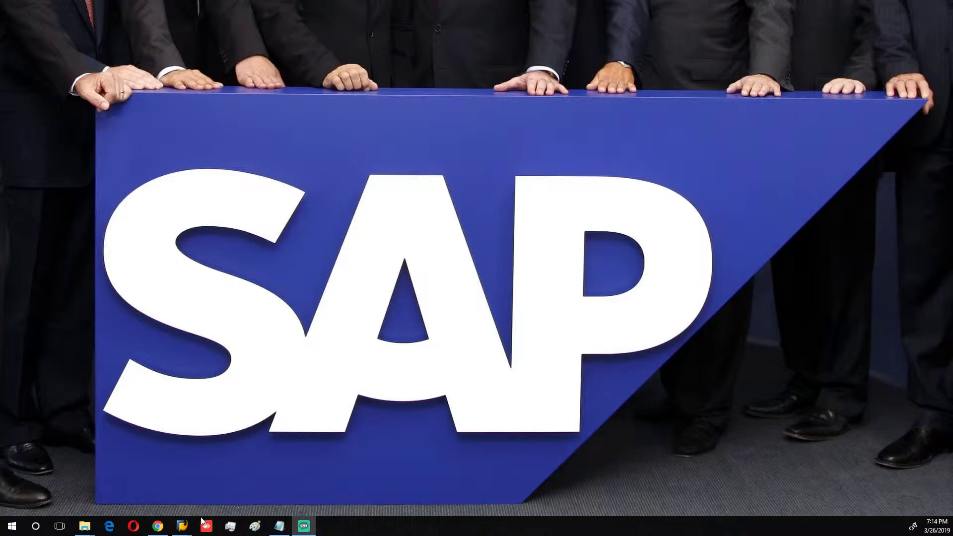
Step: Switch to SAP, run transaction spro and display the SAP Reference IMG
{"action": "mouse_move", "coordinate": [182, 525]}
{"action": "left_click", "coordinate": [215, 474]}
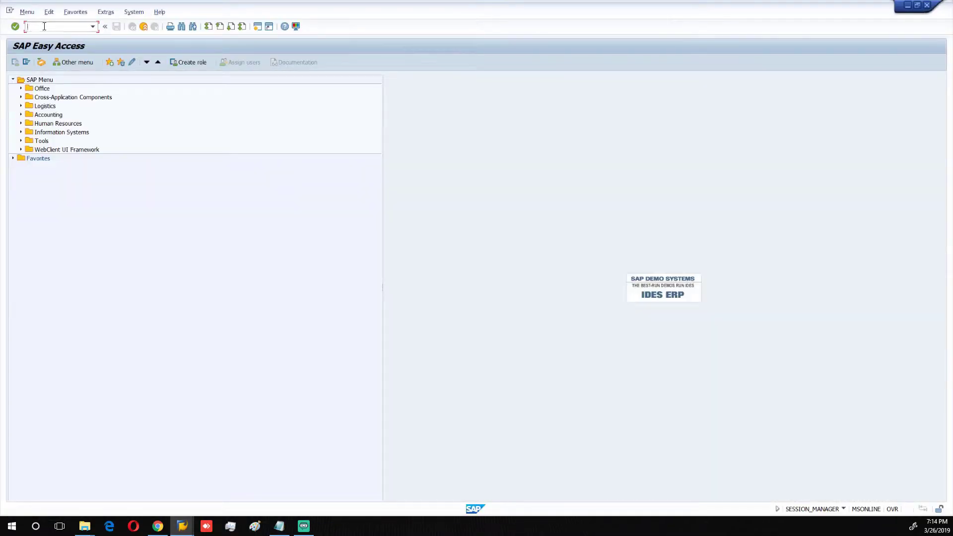
{"action": "type", "text": "spro"}
{"action": "key", "text": "Return"}
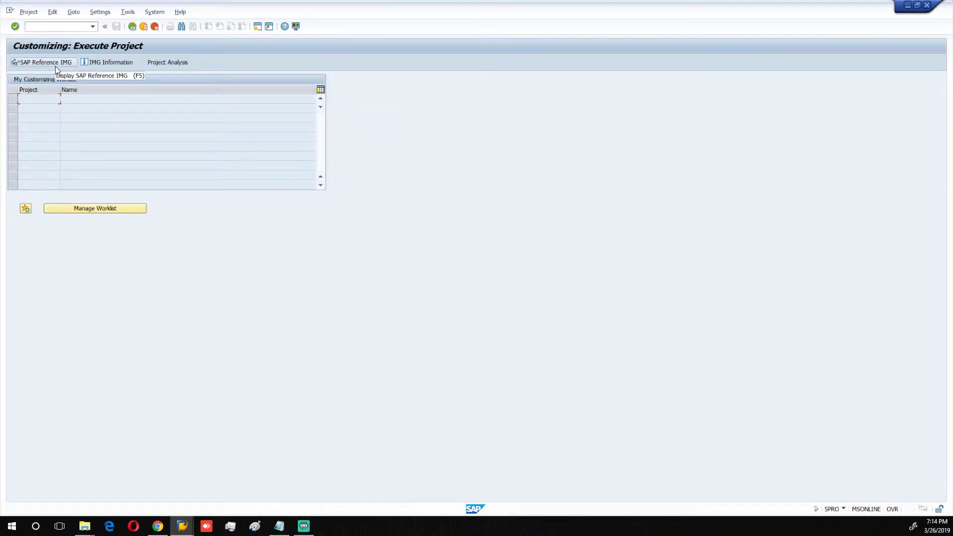
{"action": "left_click", "coordinate": [55, 63]}
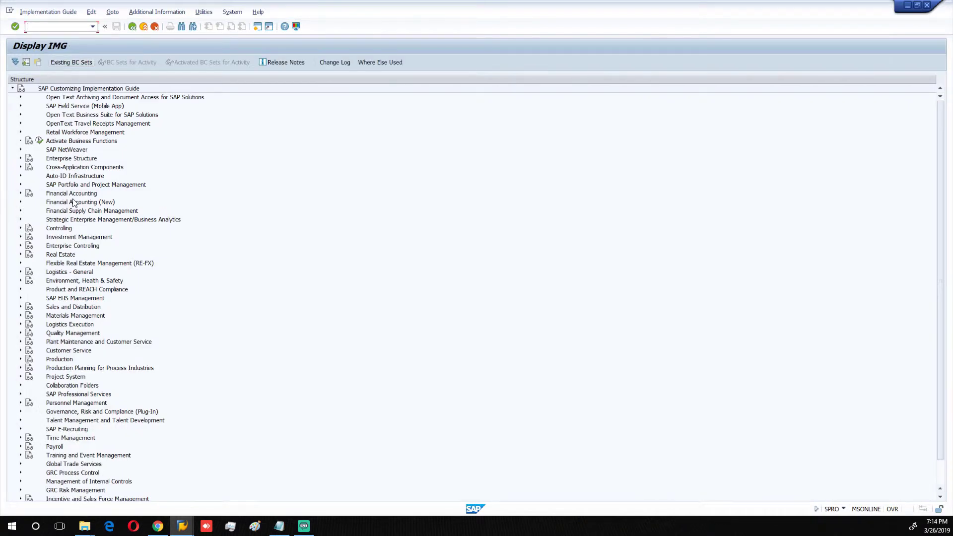
Step: Execute Define Number Ranges for Each Material Type under Logistics - General, Material Master, Basic Settings, Material Types
{"action": "scroll", "coordinate": [80, 256], "scroll_direction": "down", "scroll_amount": 4}
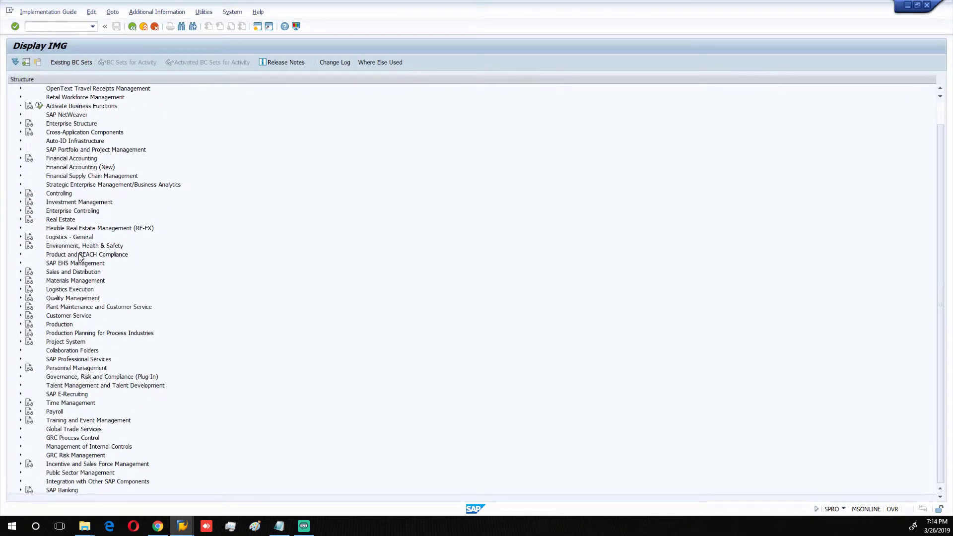
{"action": "scroll", "coordinate": [81, 223], "scroll_direction": "up", "scroll_amount": 3}
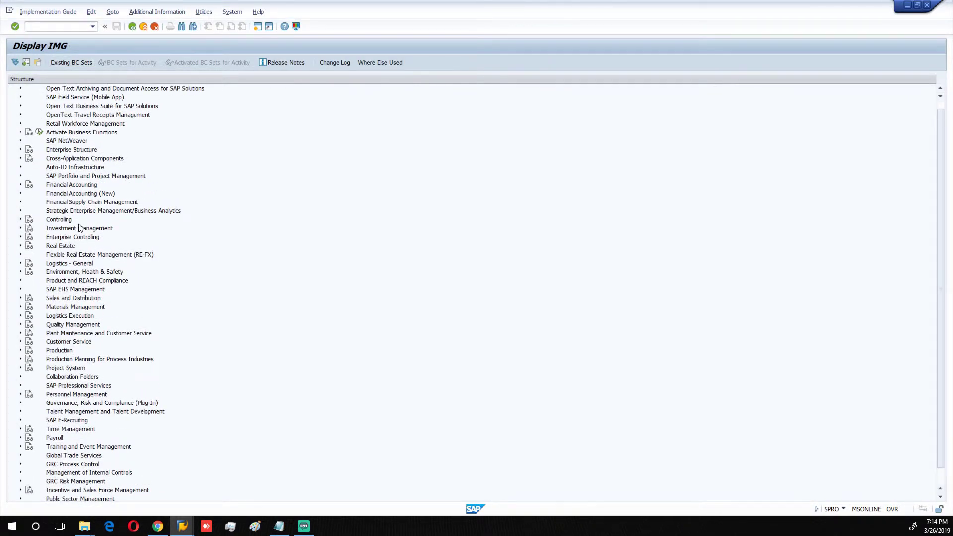
{"action": "left_click", "coordinate": [20, 264]}
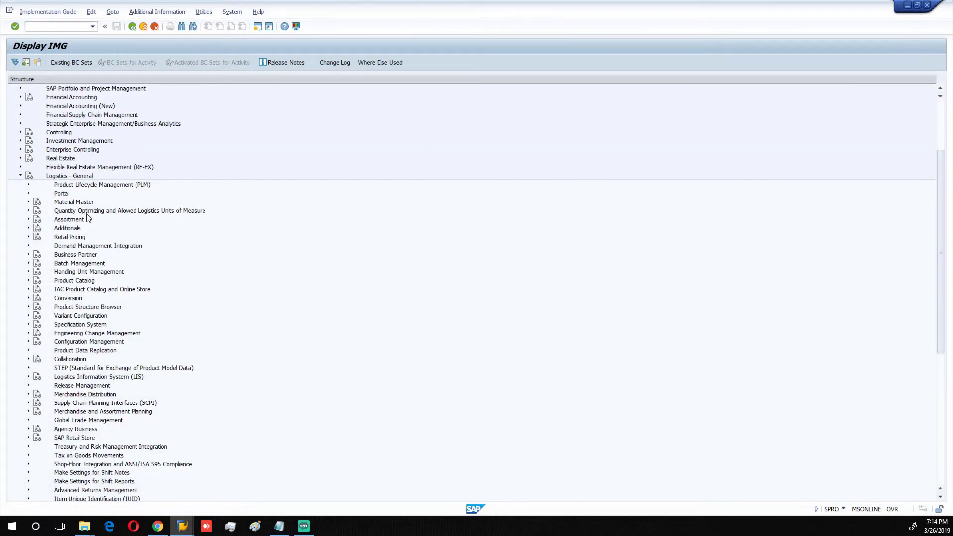
{"action": "left_click", "coordinate": [28, 202]}
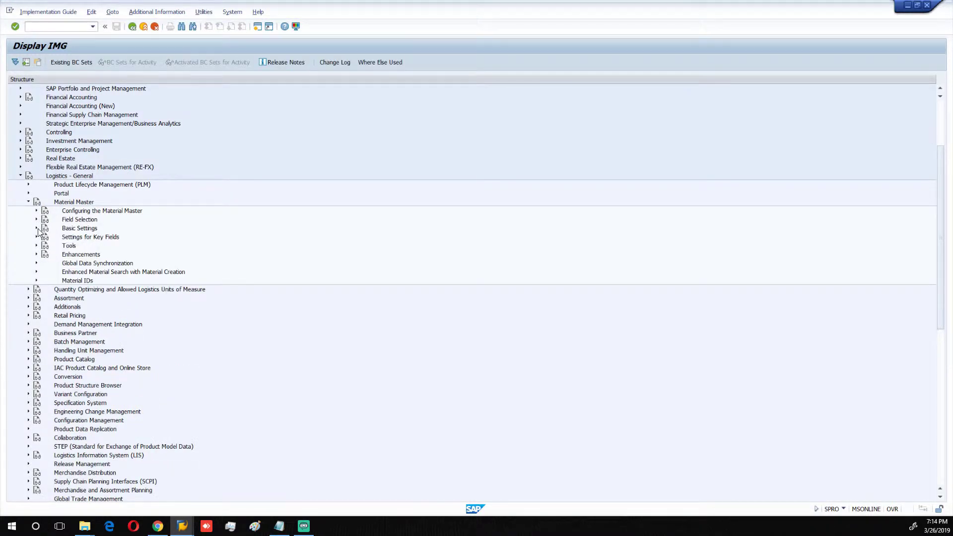
{"action": "left_click", "coordinate": [37, 228]}
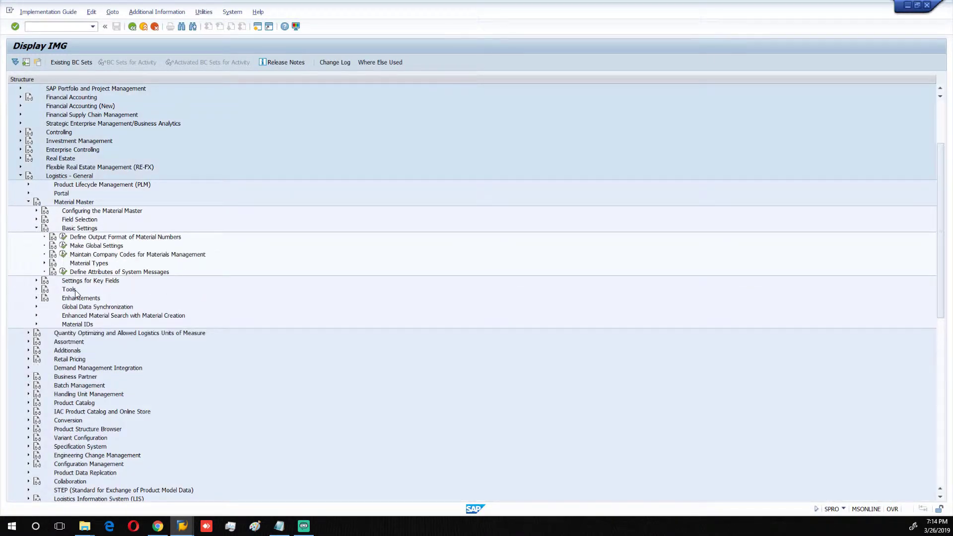
{"action": "left_click", "coordinate": [44, 263]}
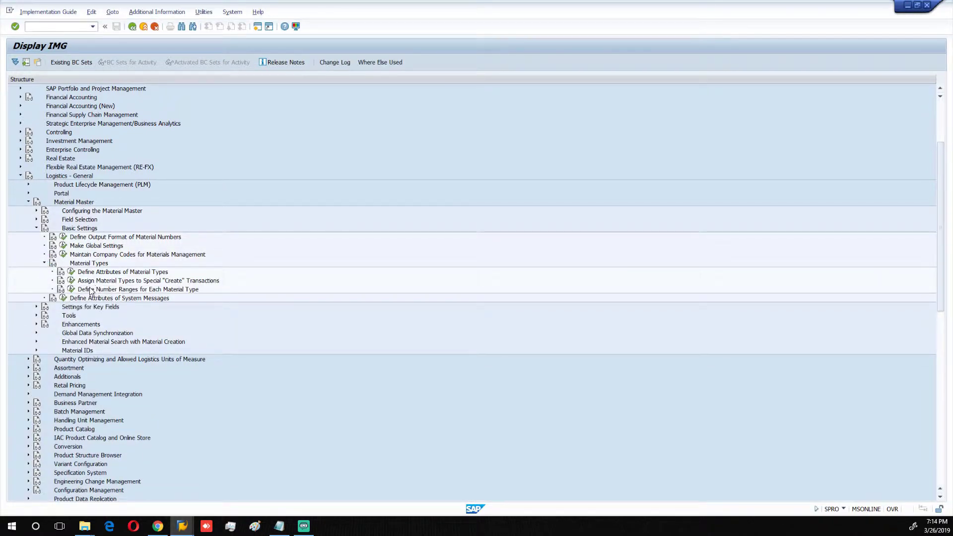
{"action": "left_click", "coordinate": [71, 289]}
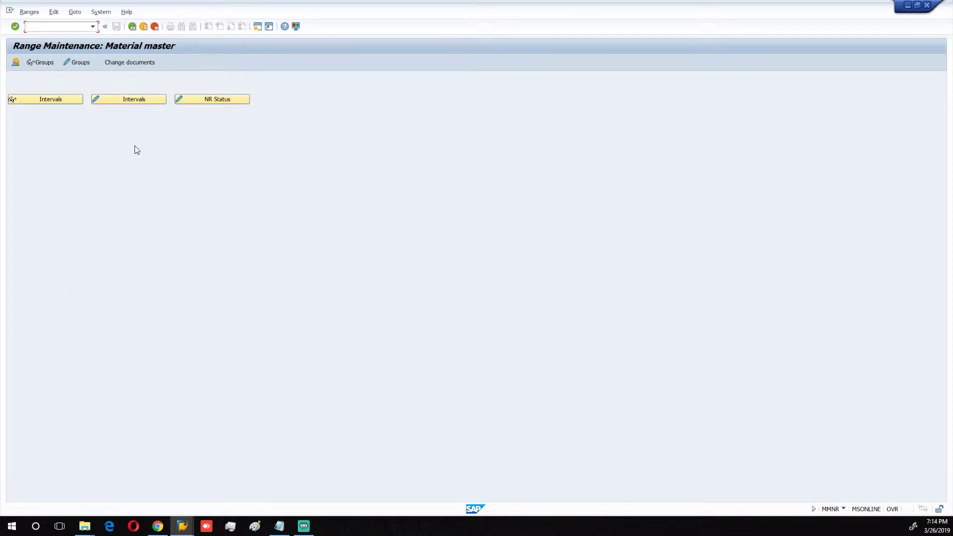
Step: Open the material number range groups for maintenance and create a group named "No Range Grp for Mat type ZRMT"
{"action": "left_click", "coordinate": [81, 63]}
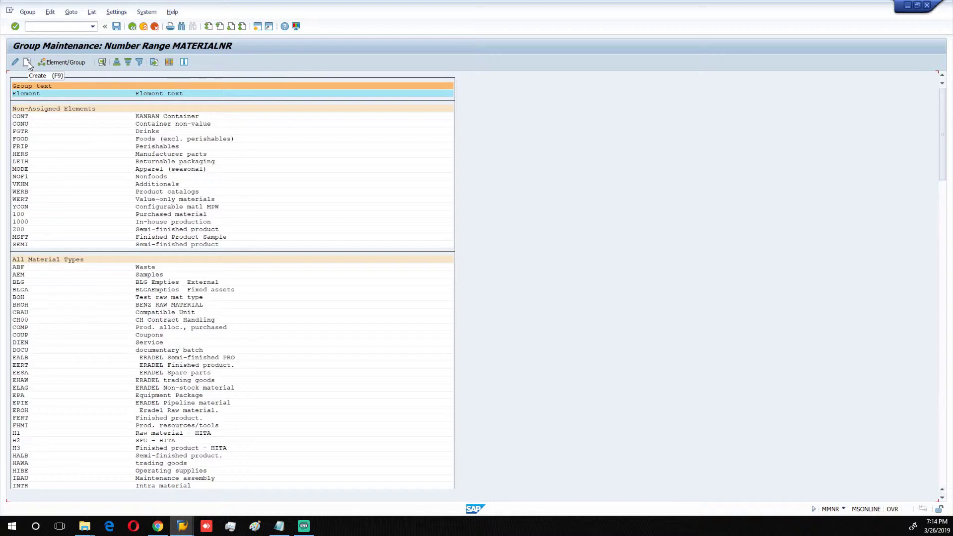
{"action": "left_click", "coordinate": [27, 62]}
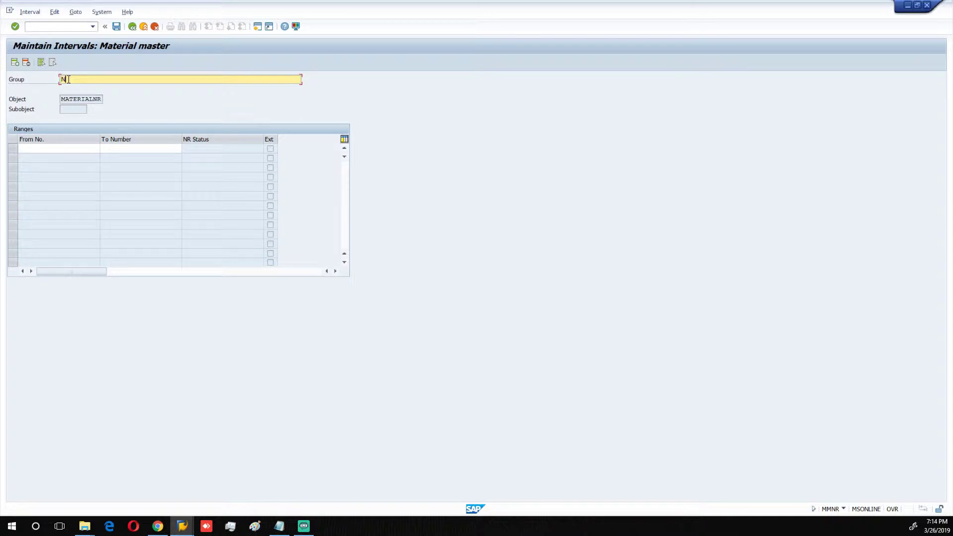
{"action": "type", "text": "No Range Grp for"}
{"action": "type", "text": "Mat type ZRMT"}
{"action": "left_click_drag", "start_coordinate": [144, 79], "coordinate": [134, 79]}
{"action": "left_click", "coordinate": [53, 149]}
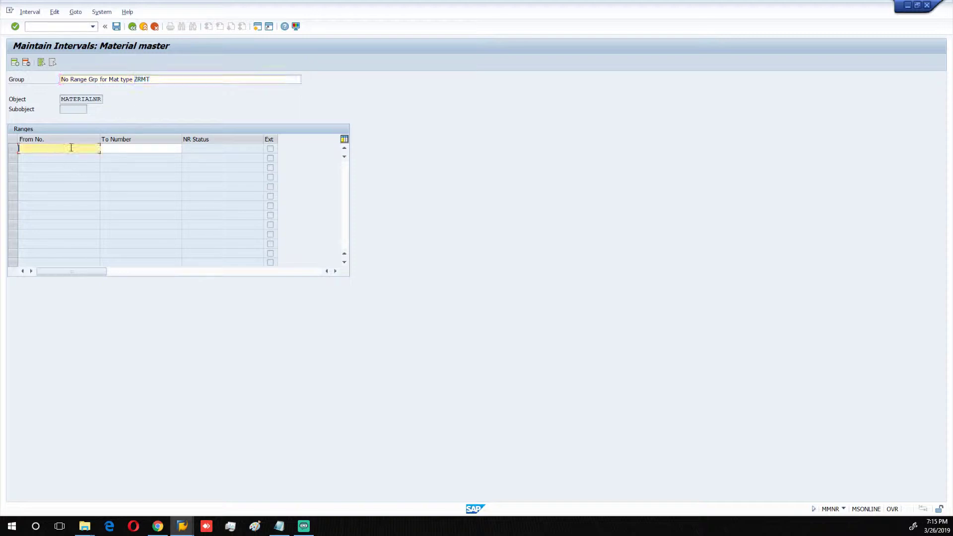
{"action": "left_click", "coordinate": [109, 148]}
{"action": "left_click", "coordinate": [74, 146]}
{"action": "left_click", "coordinate": [122, 149]}
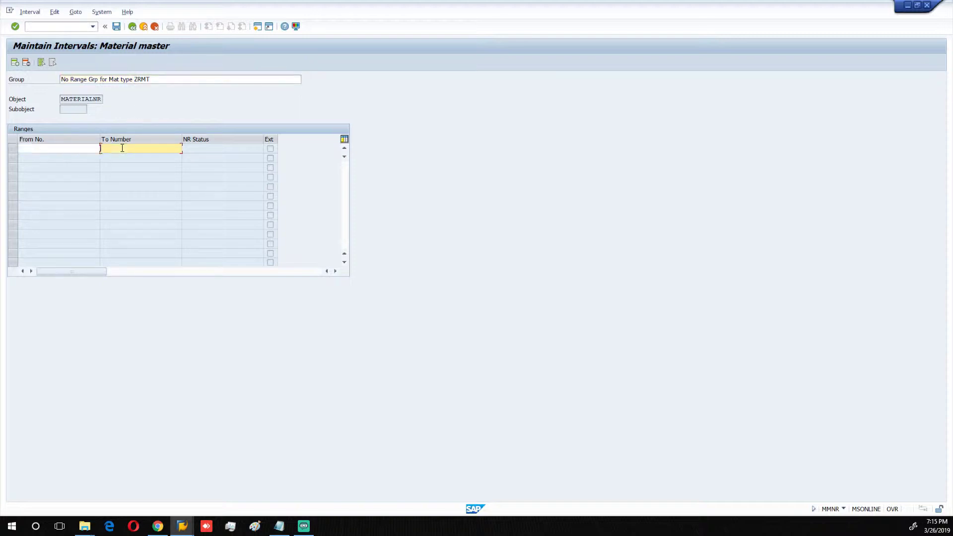
{"action": "left_click", "coordinate": [79, 145]}
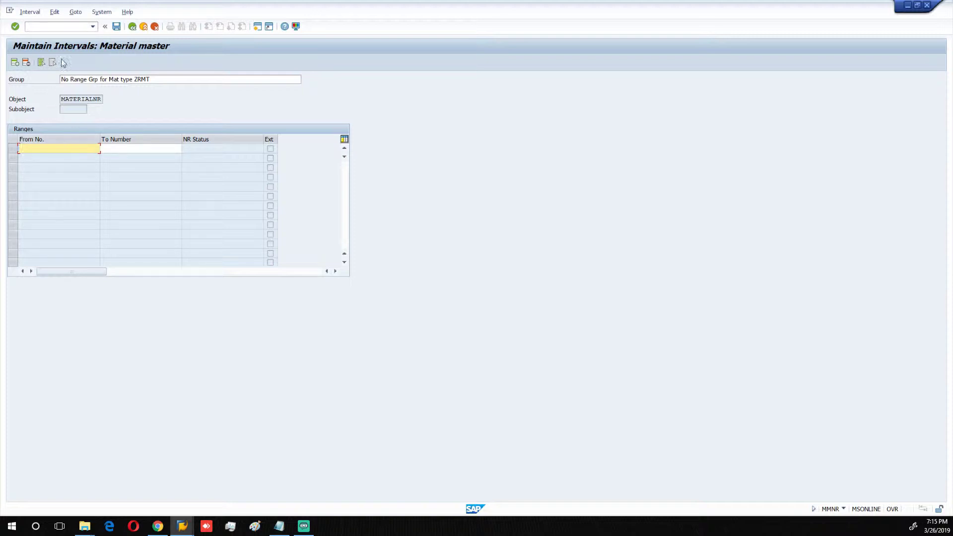
Step: Display the existing intervals, sort them in ascending order by From number and examine the highest numeric ranges
{"action": "left_click", "coordinate": [30, 16]}
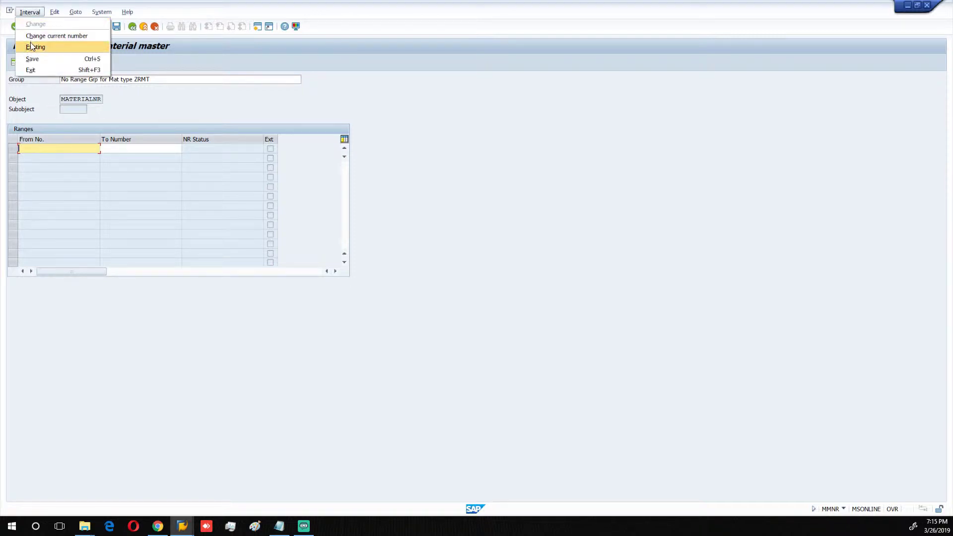
{"action": "left_click", "coordinate": [33, 48]}
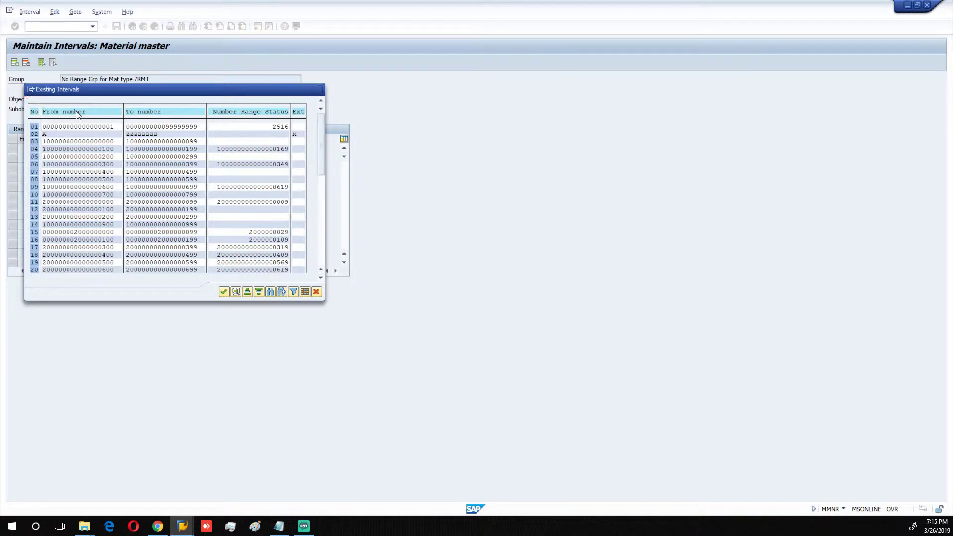
{"action": "left_click", "coordinate": [77, 114]}
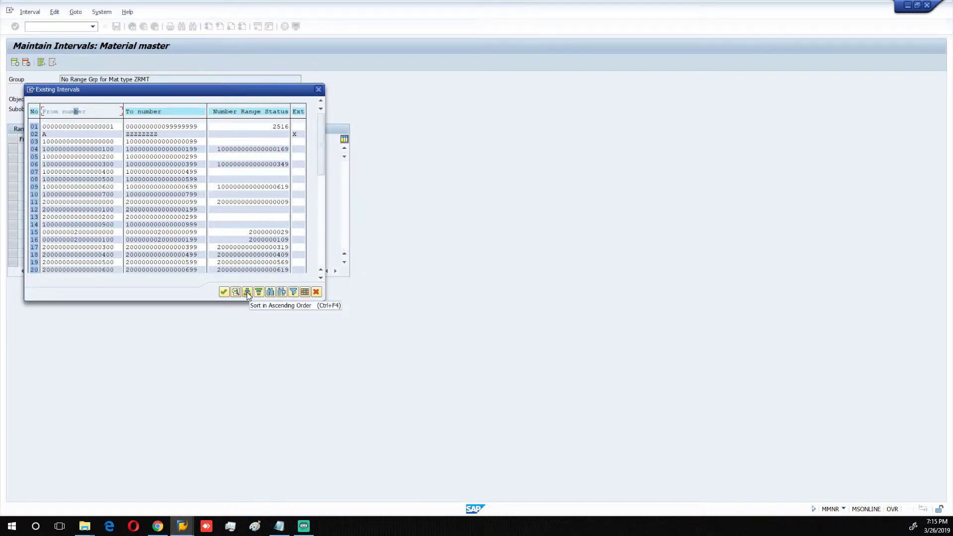
{"action": "left_click", "coordinate": [247, 292]}
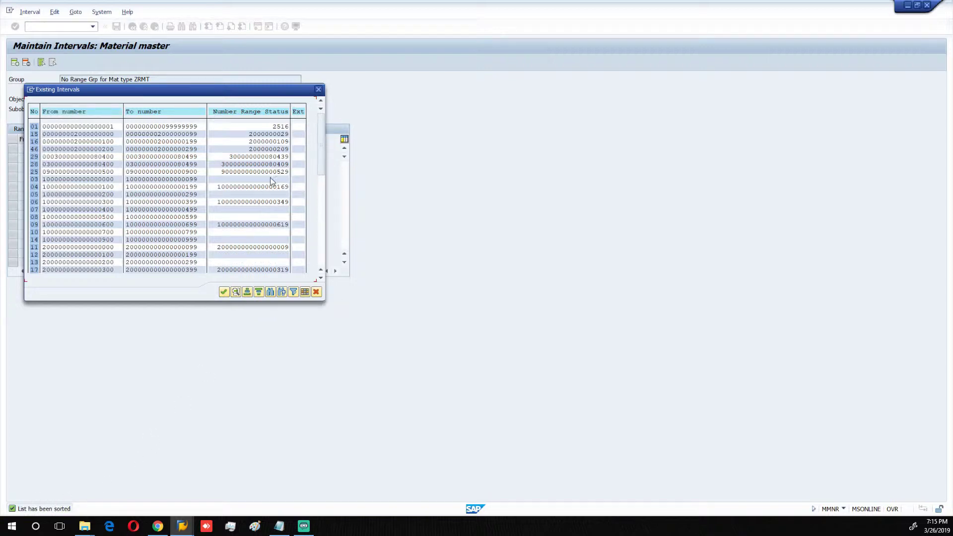
{"action": "left_click_drag", "start_coordinate": [321, 146], "coordinate": [323, 237]}
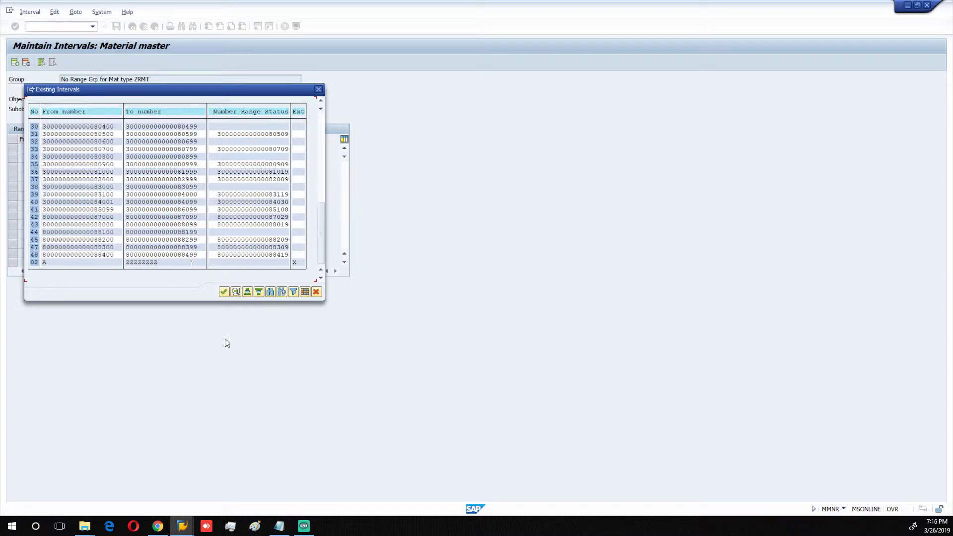
{"action": "left_click", "coordinate": [282, 528]}
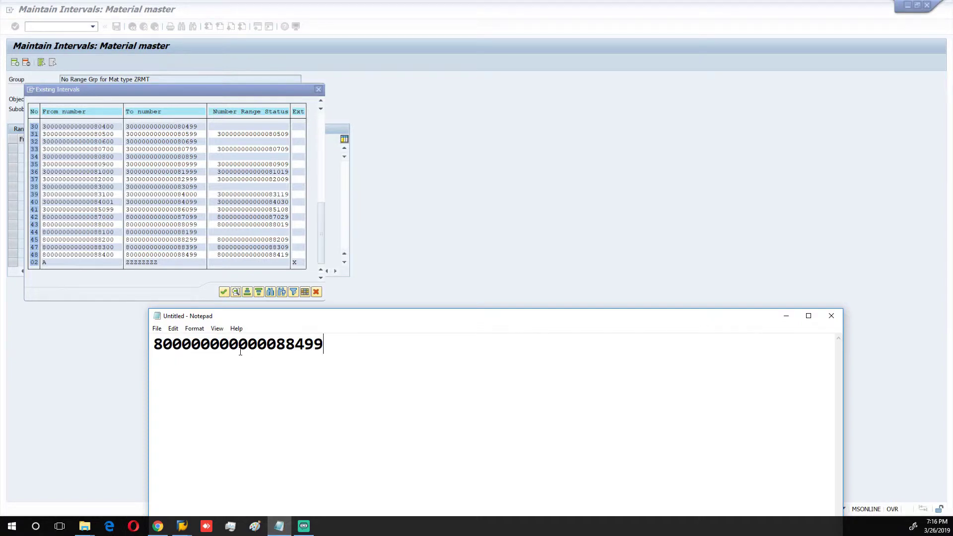
{"action": "left_click_drag", "start_coordinate": [297, 349], "coordinate": [322, 349]}
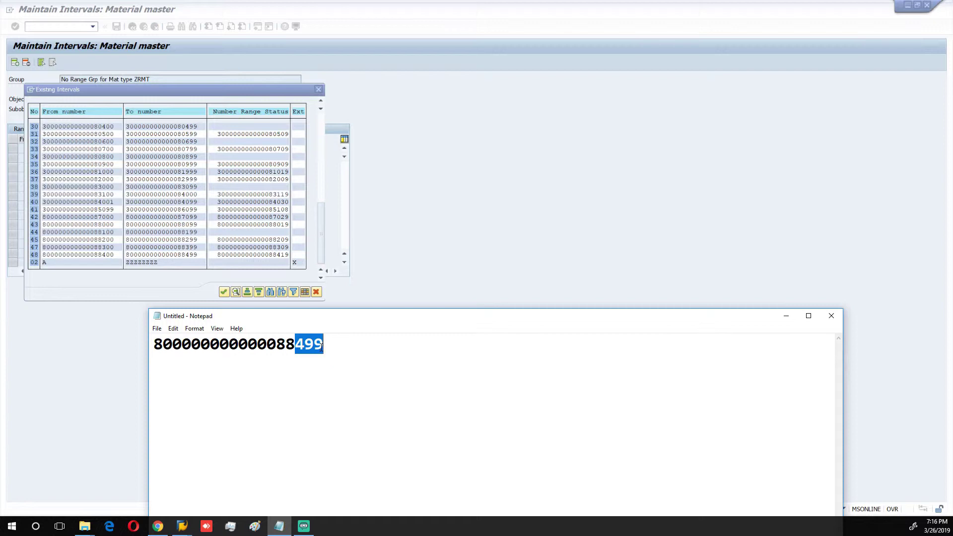
{"action": "type", "text": "500"}
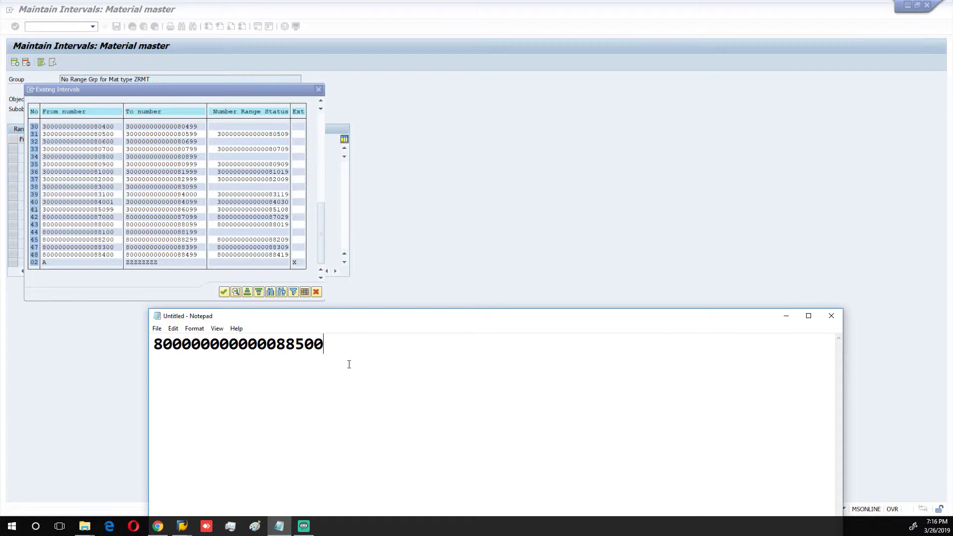
{"action": "left_click_drag", "start_coordinate": [342, 344], "coordinate": [154, 350]}
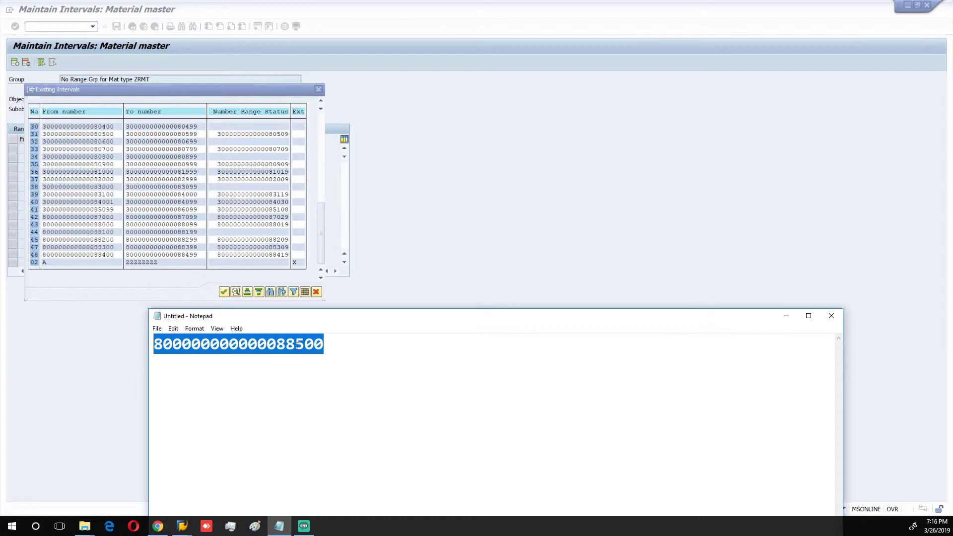
{"action": "right_click", "coordinate": [243, 347]}
{"action": "left_click", "coordinate": [162, 375]}
{"action": "left_click", "coordinate": [785, 316]}
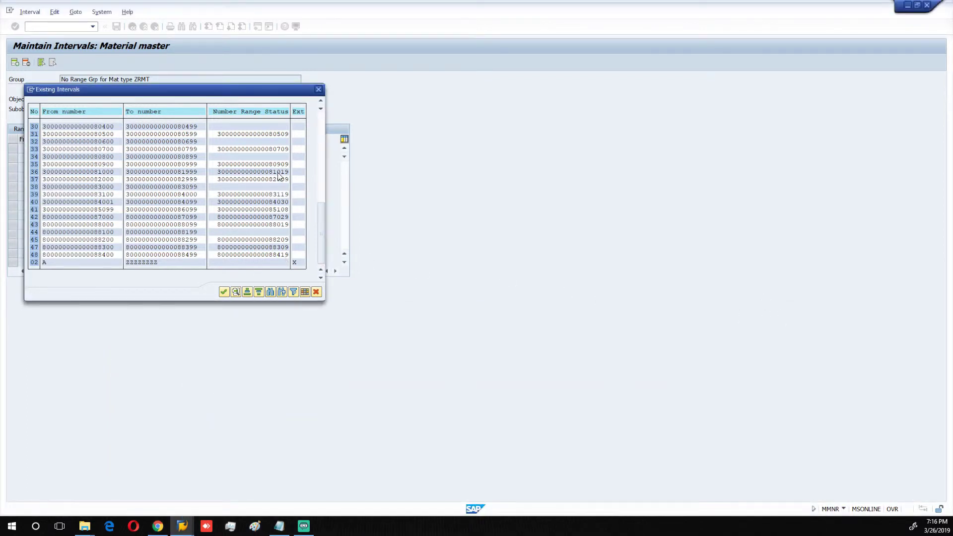
{"action": "left_click", "coordinate": [318, 90]}
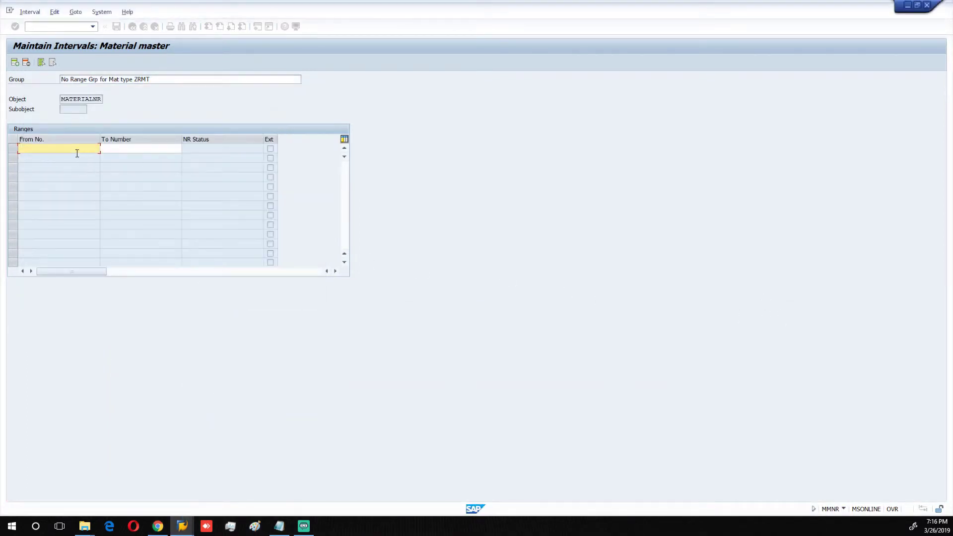
{"action": "key", "text": "ctrl+v"}
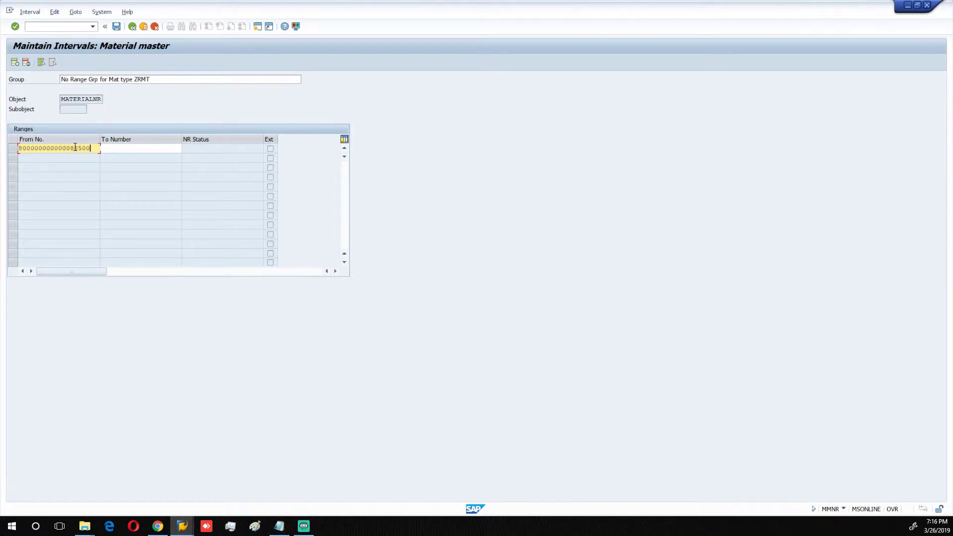
{"action": "left_click", "coordinate": [112, 148]}
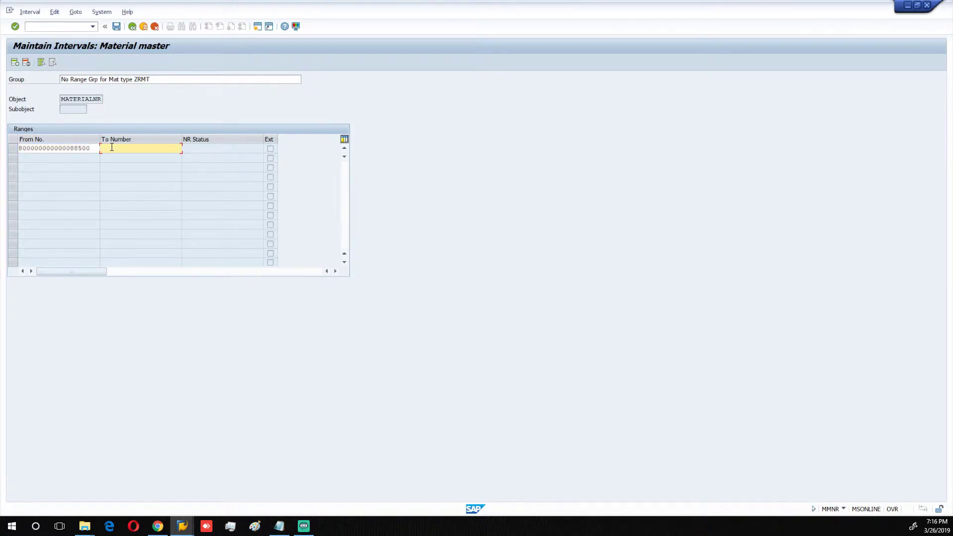
{"action": "key", "text": "ctrl+v"}
{"action": "key", "text": "BackSpace"}
{"action": "key", "text": "BackSpace"}
{"action": "type", "text": "99"}
{"action": "key", "text": "Return"}
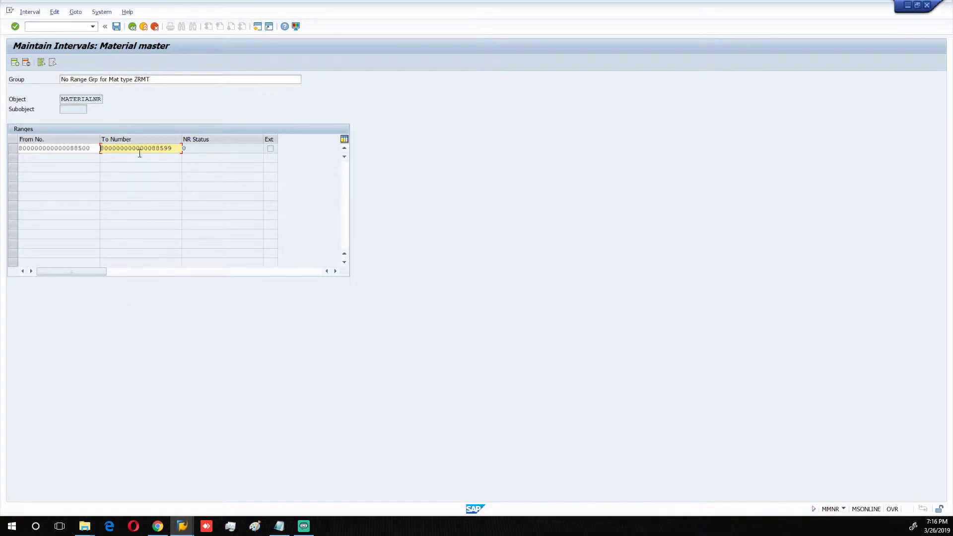
{"action": "left_click", "coordinate": [116, 26]}
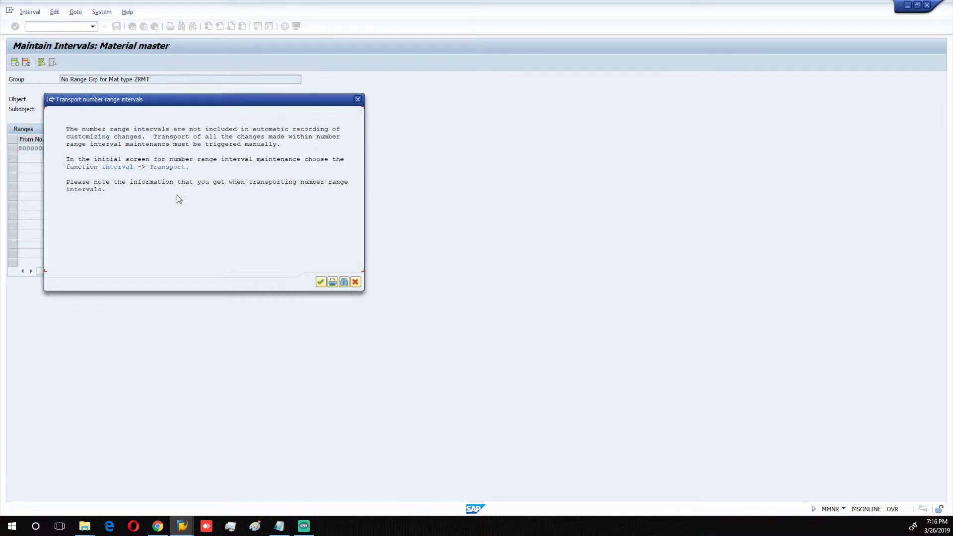
{"action": "left_click", "coordinate": [321, 281]}
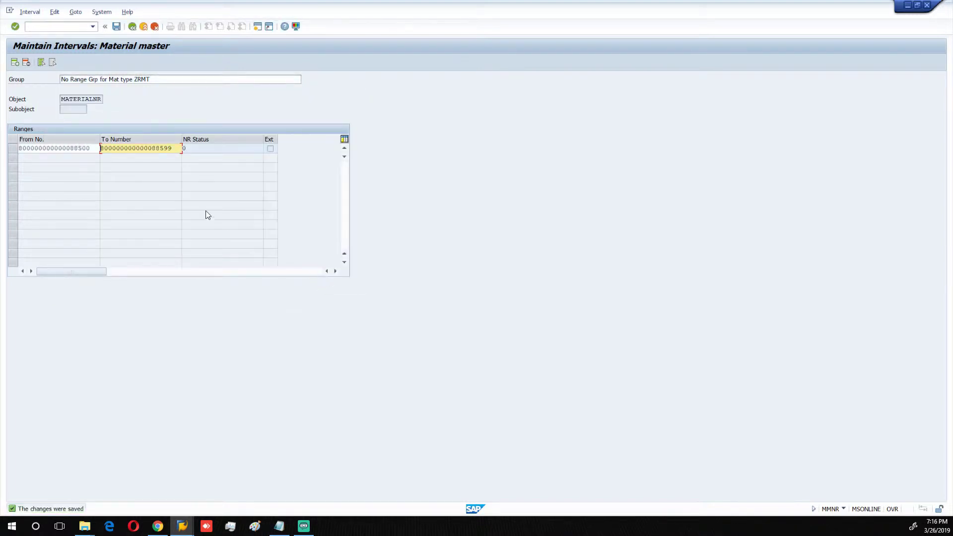
Step: Return to the group overview and locate the group "No Range Grp for Mat type ZRMT" in the list
{"action": "left_click", "coordinate": [132, 26]}
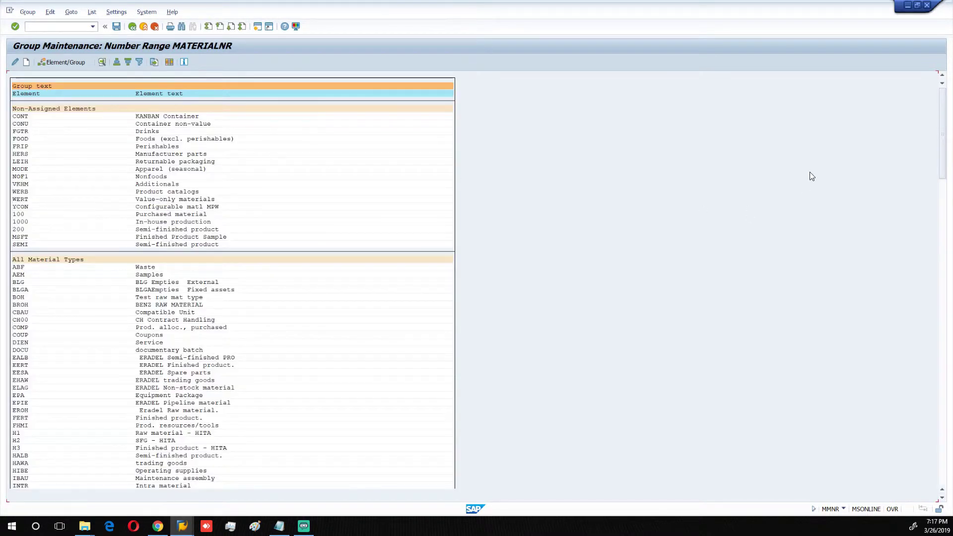
{"action": "left_click_drag", "start_coordinate": [942, 132], "coordinate": [942, 439]}
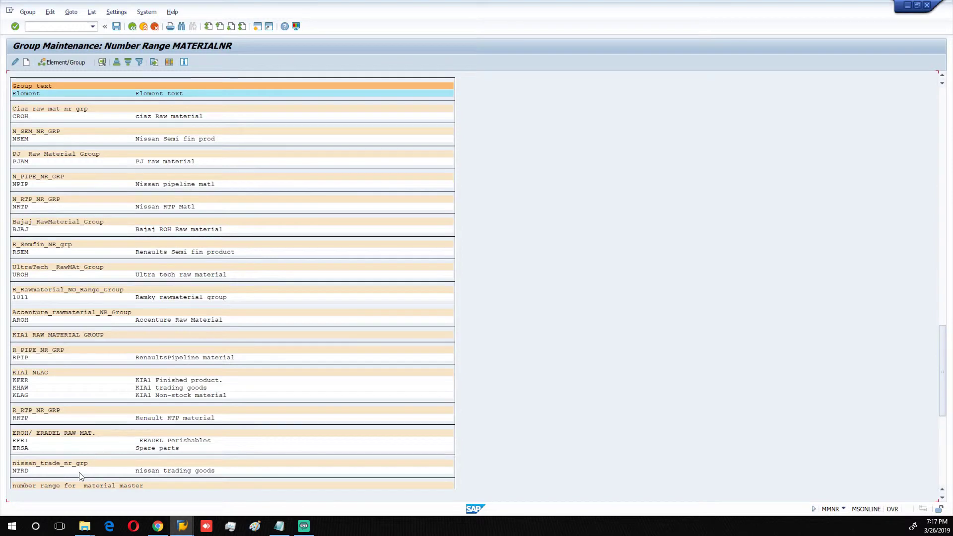
{"action": "scroll", "coordinate": [939, 362], "scroll_direction": "down", "scroll_amount": 1}
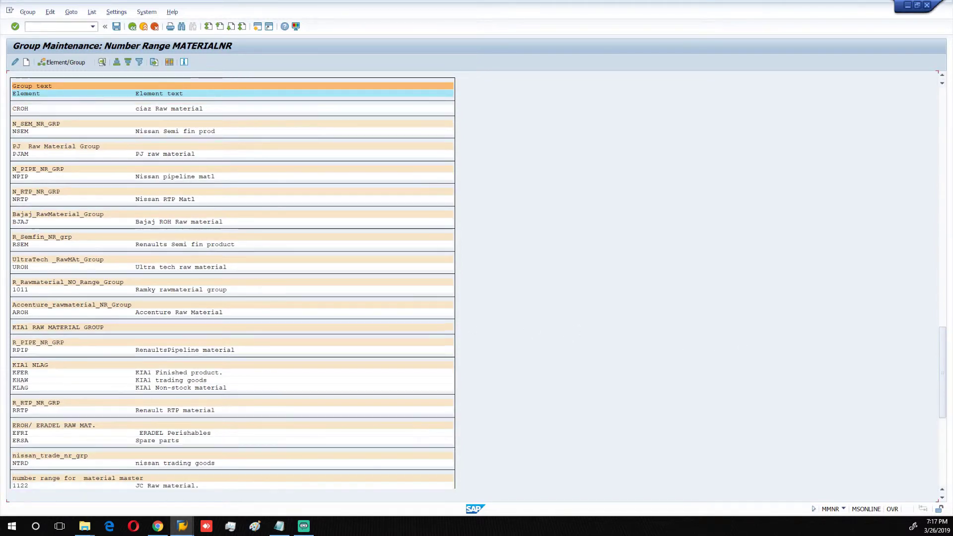
{"action": "left_click_drag", "start_coordinate": [939, 362], "coordinate": [939, 428]}
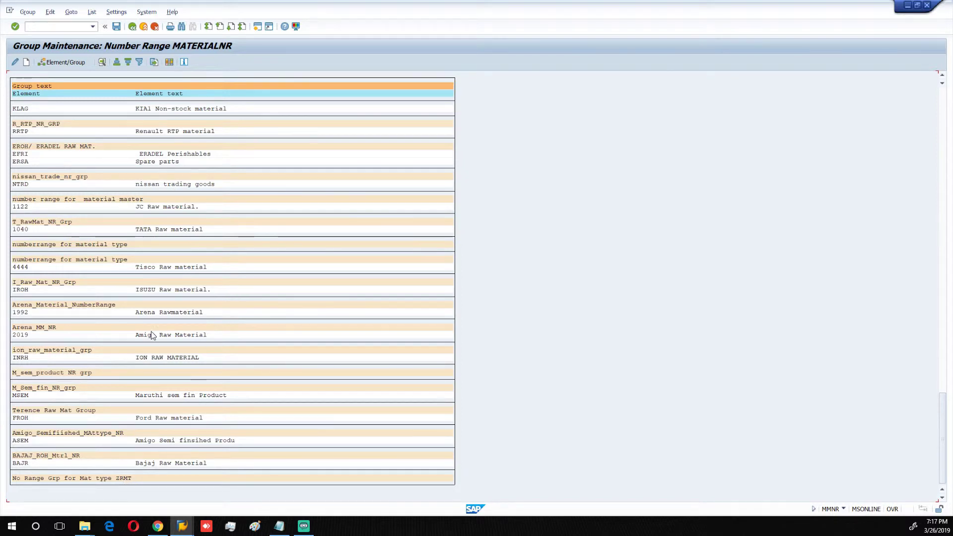
Step: Search the entire group list for "zrmt" without starting at the current line, and go to the ZRMT element
{"action": "left_click", "coordinate": [182, 27]}
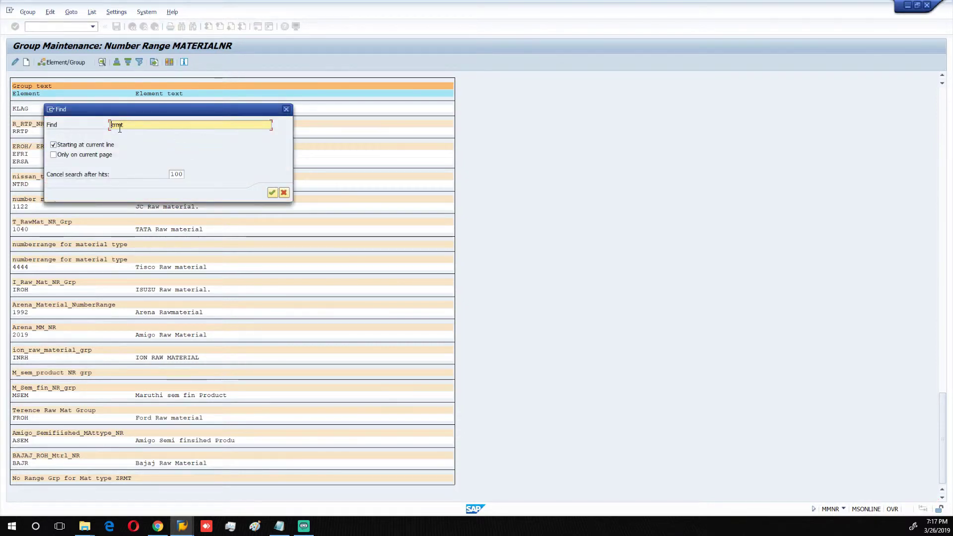
{"action": "mouse_move", "coordinate": [131, 124]}
{"action": "left_mouse_down"}
{"action": "mouse_move", "coordinate": [105, 125]}
{"action": "mouse_move", "coordinate": [124, 124]}
{"action": "mouse_move", "coordinate": [115, 125]}
{"action": "left_mouse_up"}
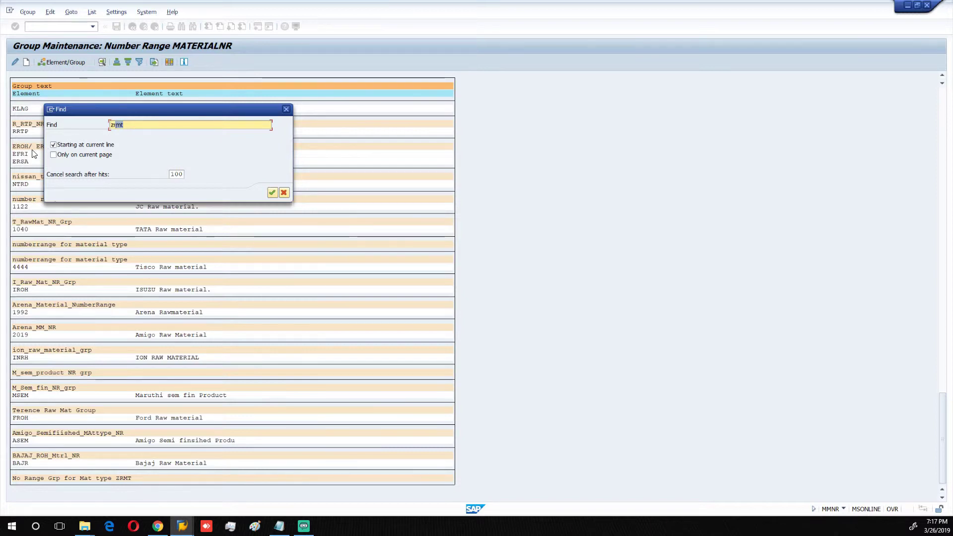
{"action": "left_click", "coordinate": [53, 144]}
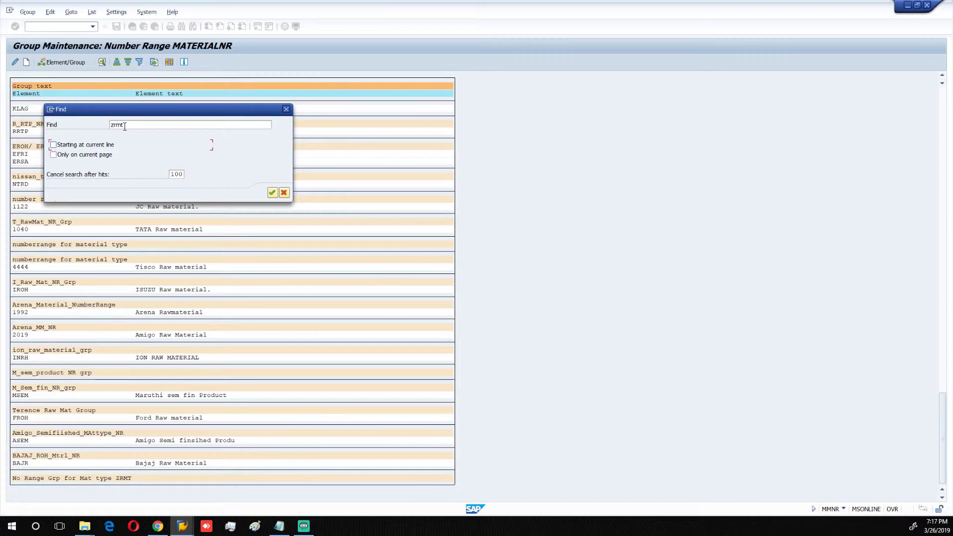
{"action": "left_click_drag", "start_coordinate": [125, 126], "coordinate": [106, 125]}
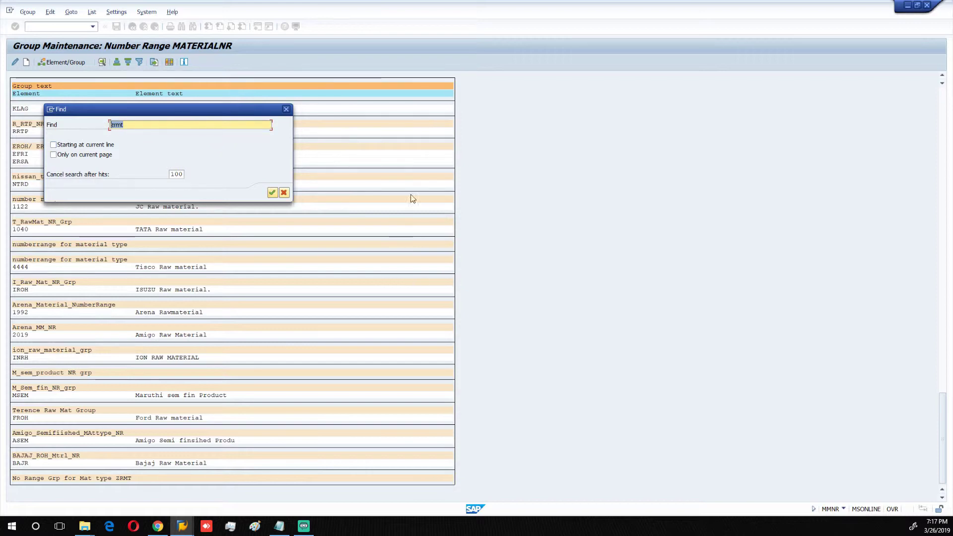
{"action": "left_click", "coordinate": [271, 194]}
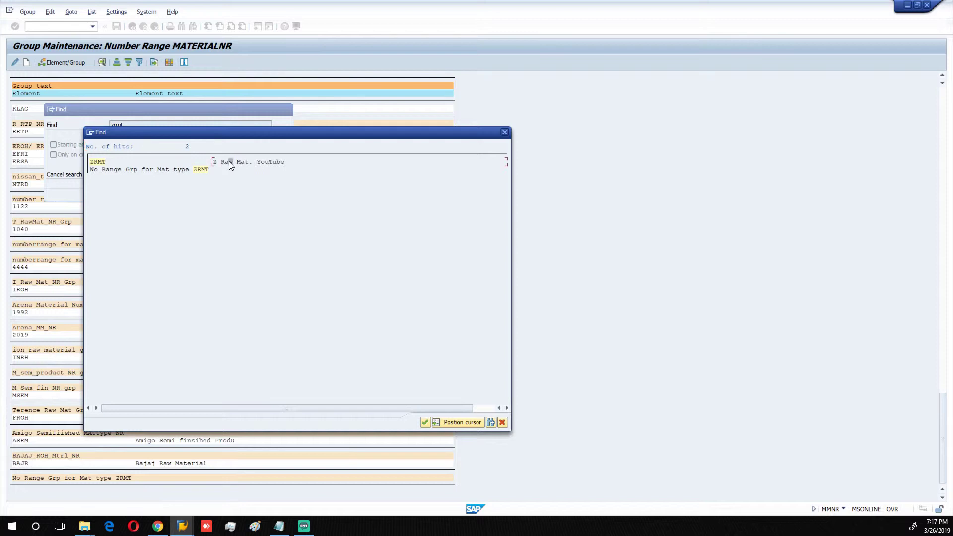
{"action": "left_click", "coordinate": [425, 422]}
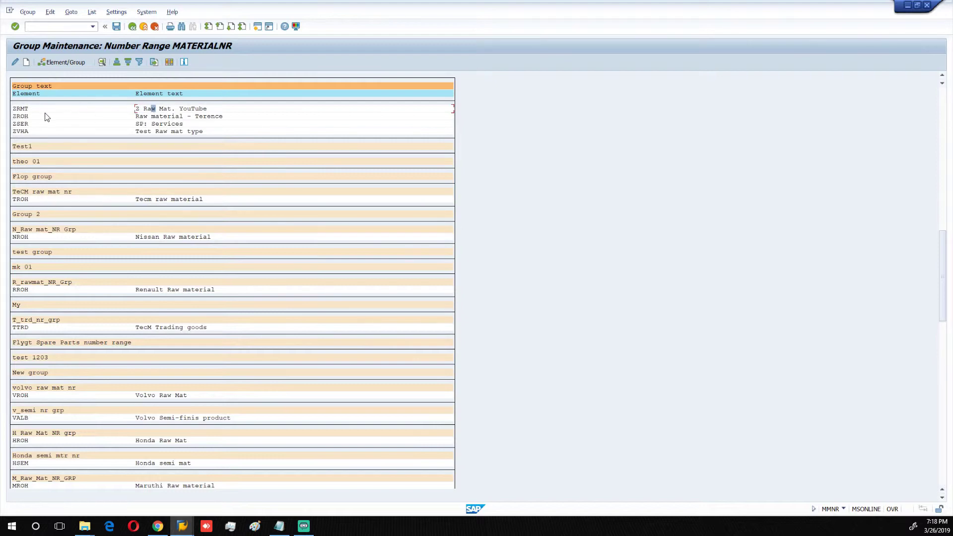
Step: Assign the element ZRMT (Z Raw Mat. YouTube) to the group "No Range Grp for Mat type ZRMT"
{"action": "left_click", "coordinate": [23, 109]}
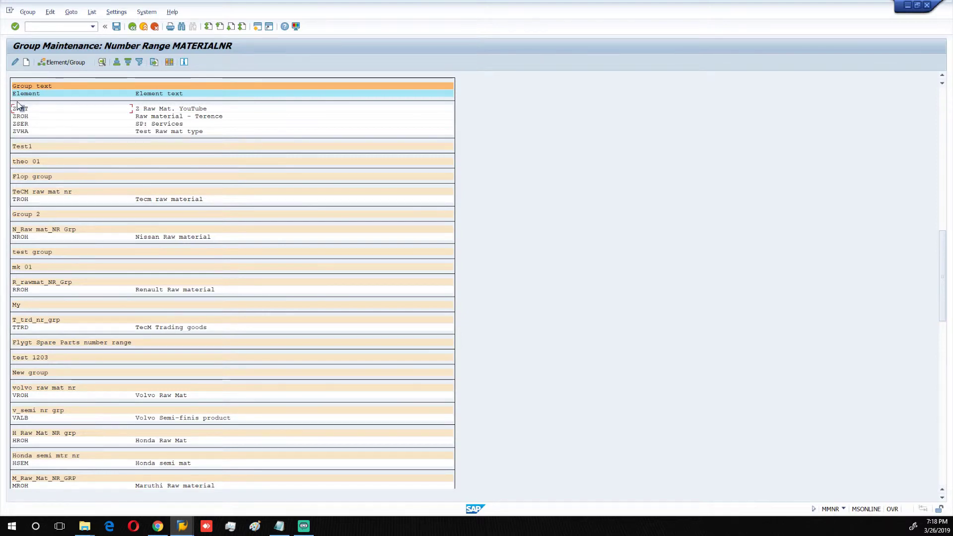
{"action": "left_click", "coordinate": [56, 61]}
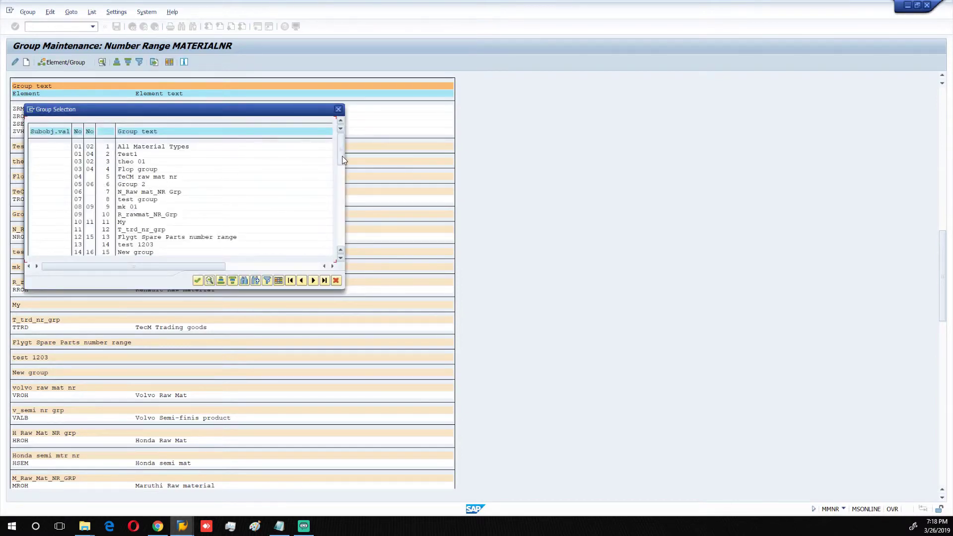
{"action": "left_click_drag", "start_coordinate": [340, 183], "coordinate": [342, 239]}
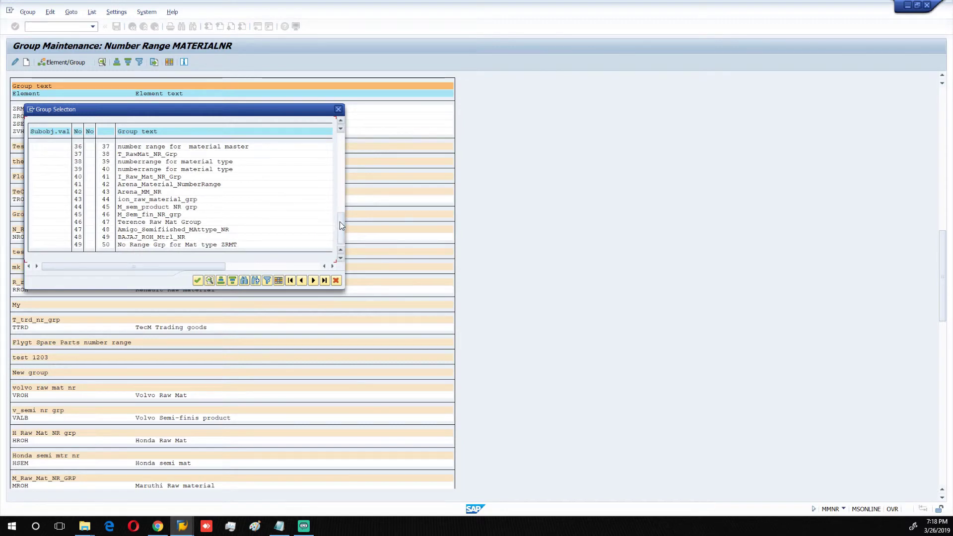
{"action": "double_click", "coordinate": [192, 246]}
{"action": "left_click", "coordinate": [137, 247]}
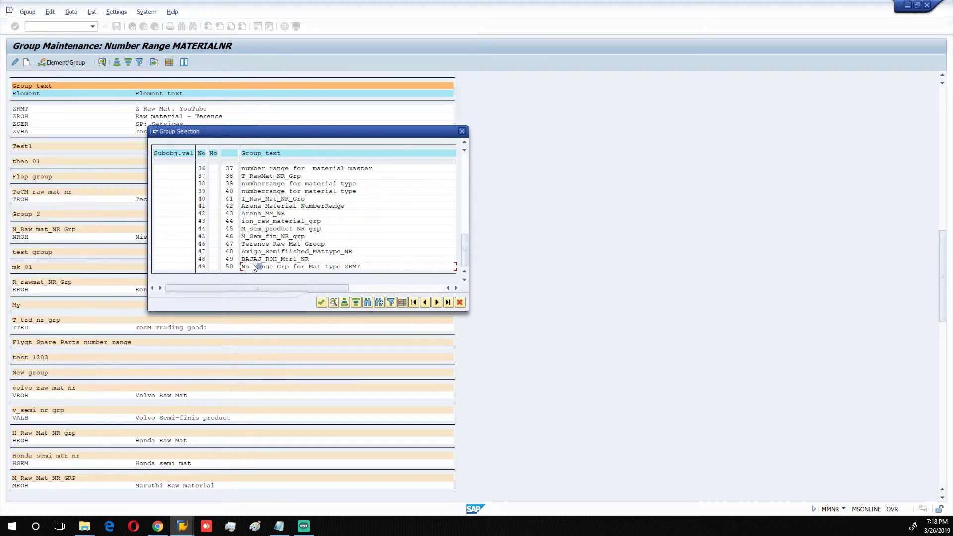
{"action": "left_click_drag", "start_coordinate": [253, 268], "coordinate": [264, 269]}
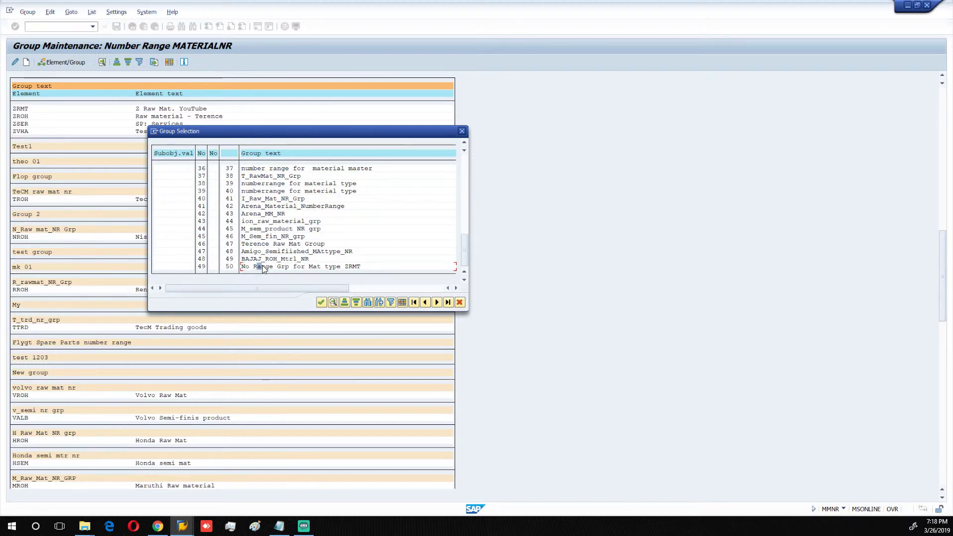
{"action": "left_click", "coordinate": [322, 302]}
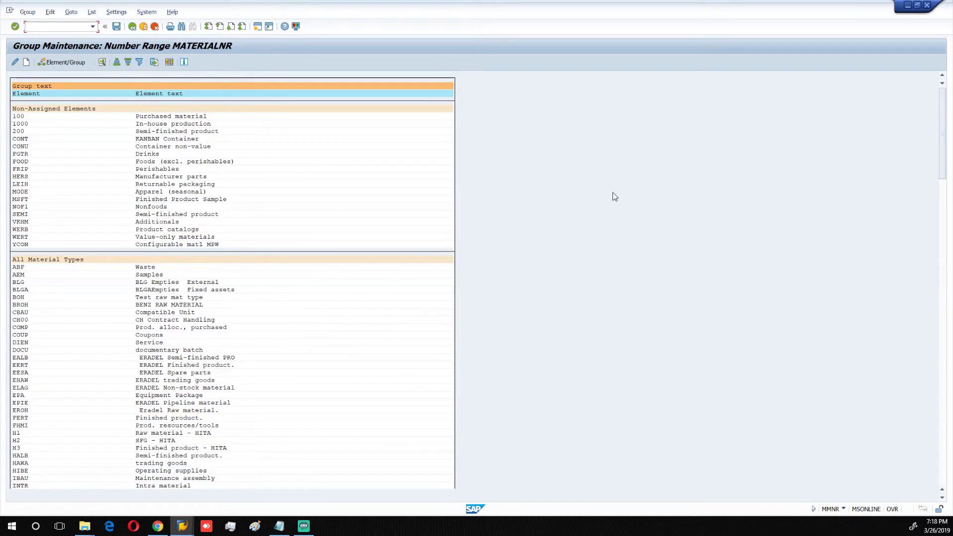
Step: Check the elements under the group "No Range Grp for Mat type ZRMT", save the assignment and return to Range Maintenance
{"action": "left_click_drag", "start_coordinate": [945, 133], "coordinate": [944, 433]}
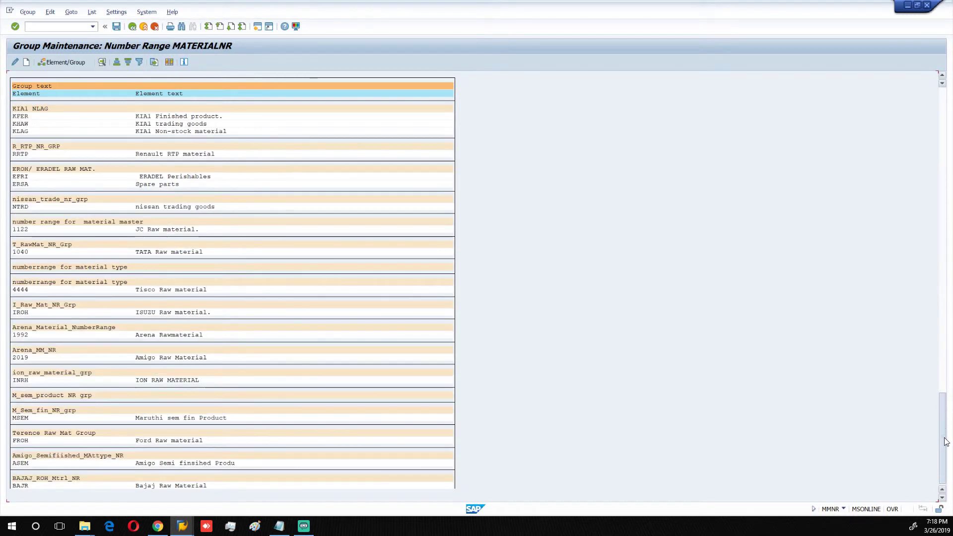
{"action": "scroll", "coordinate": [230, 436], "scroll_direction": "down", "scroll_amount": 1}
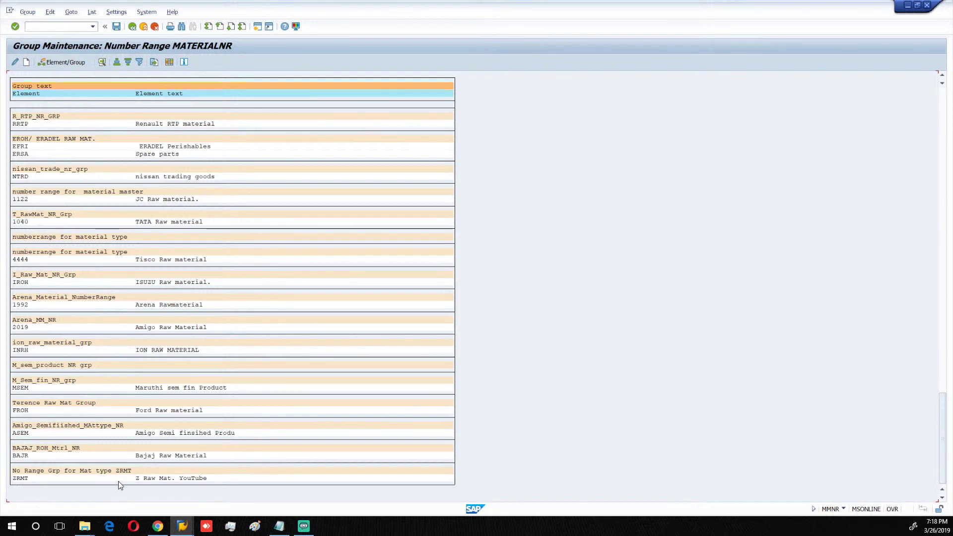
{"action": "left_click", "coordinate": [115, 27]}
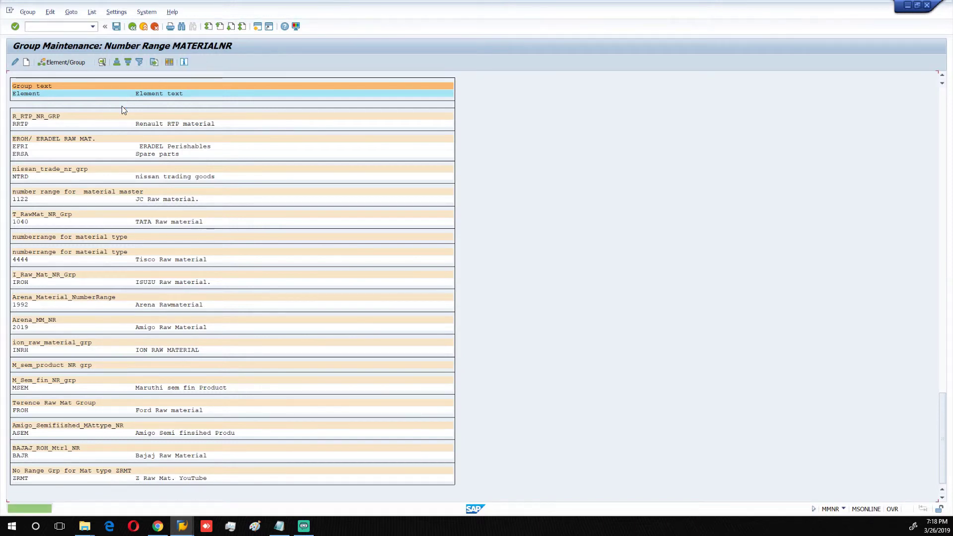
{"action": "left_click", "coordinate": [132, 29]}
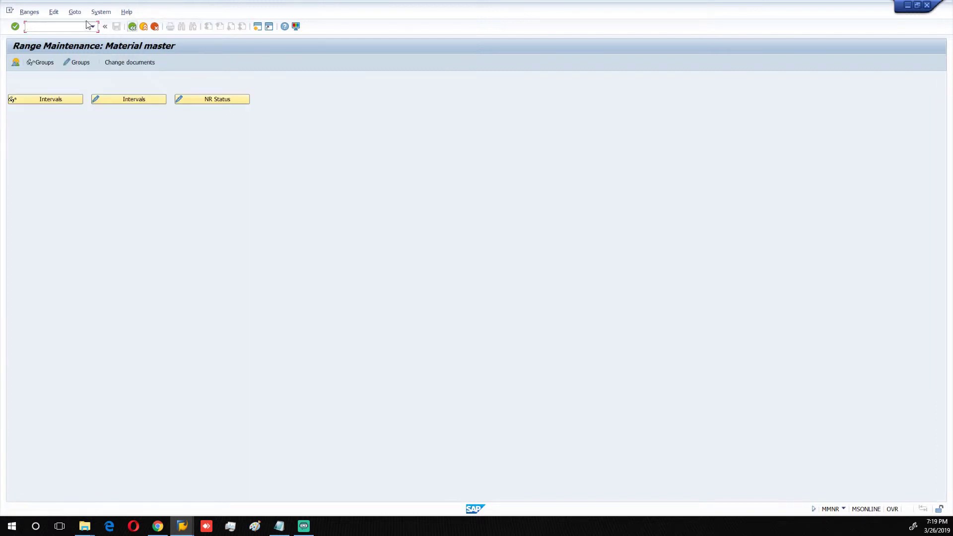
Step: Transport the material master intervals with the "Revision Practicals" Customizing request and return to the IMG structure
{"action": "left_click", "coordinate": [30, 13]}
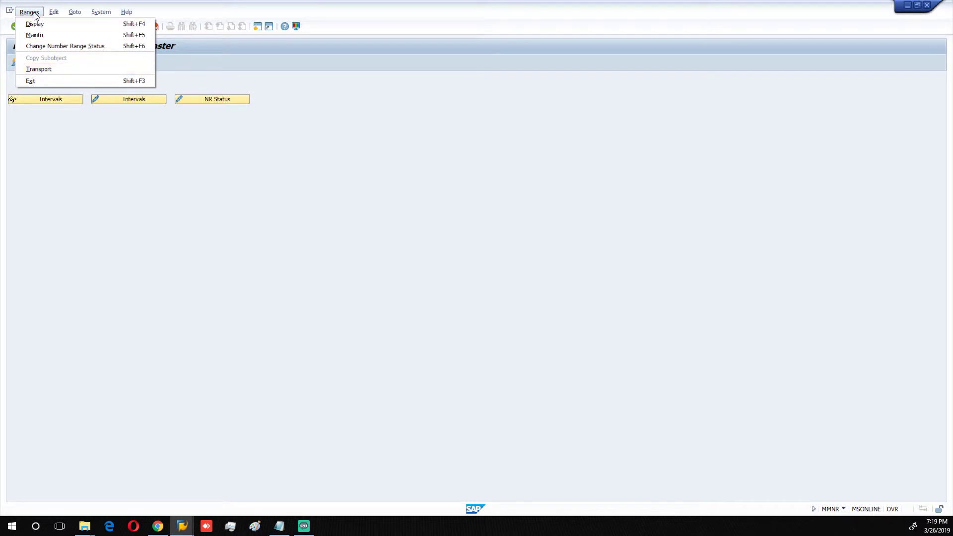
{"action": "left_click", "coordinate": [38, 71]}
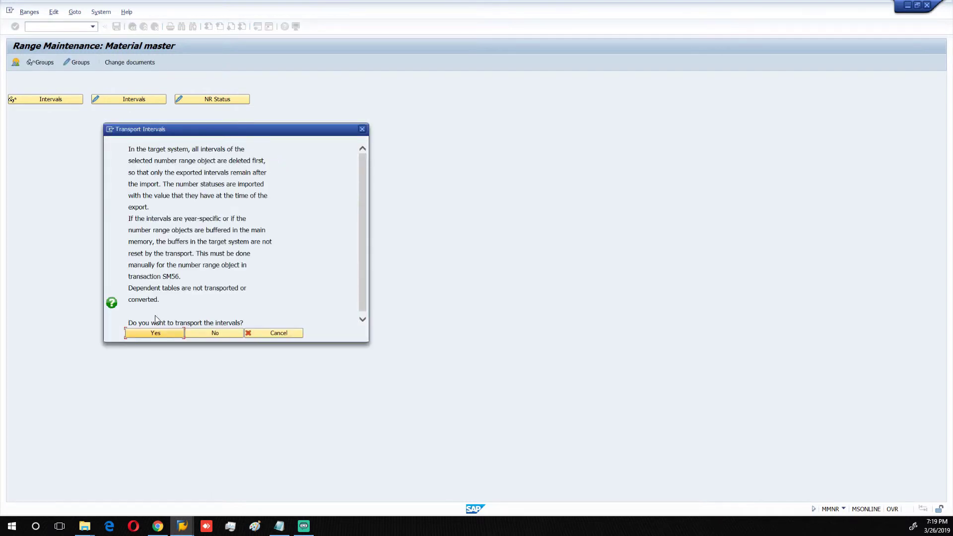
{"action": "left_click", "coordinate": [153, 330]}
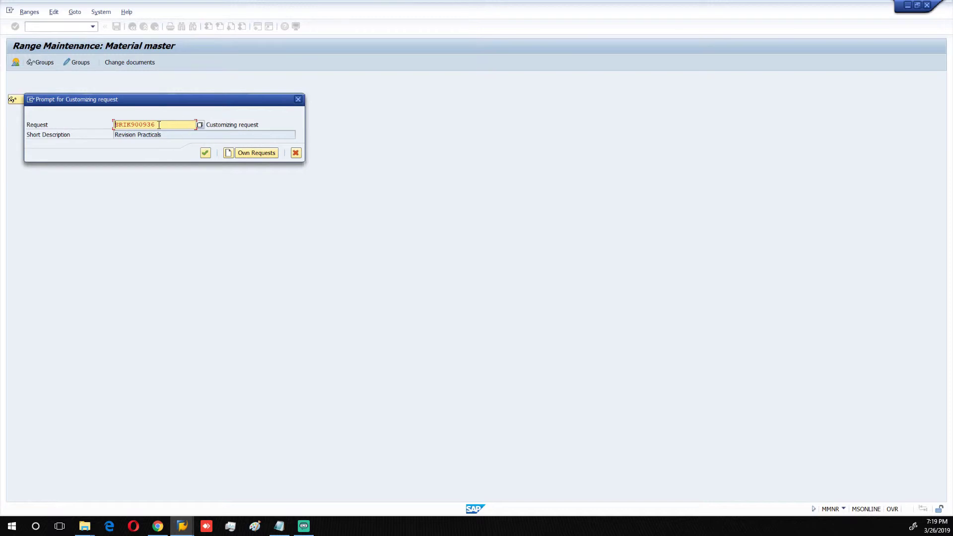
{"action": "left_click", "coordinate": [205, 154]}
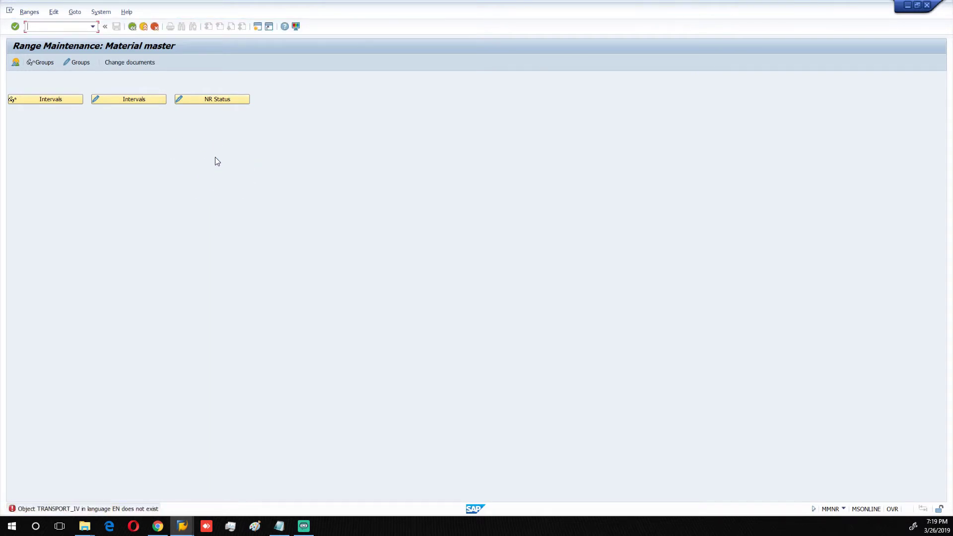
{"action": "key", "text": "Return"}
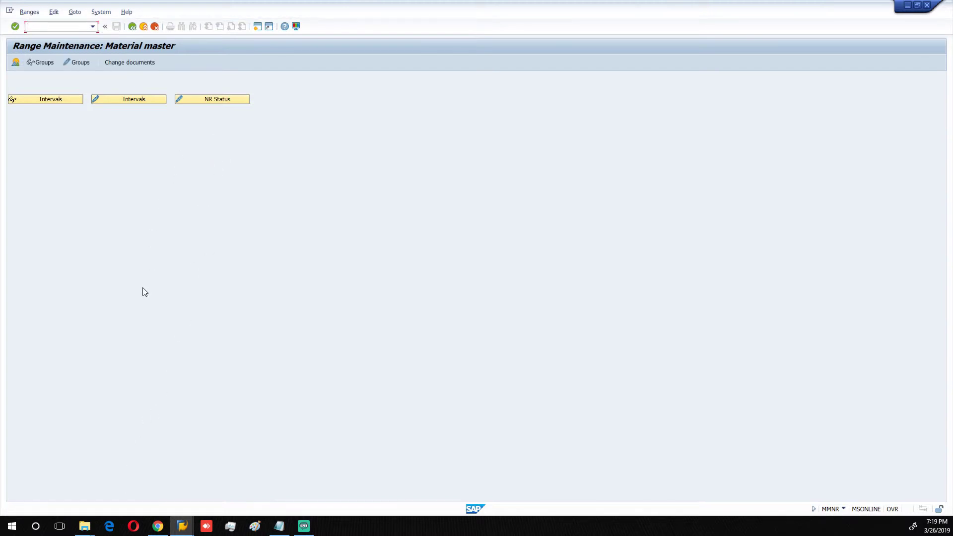
{"action": "left_click", "coordinate": [132, 27]}
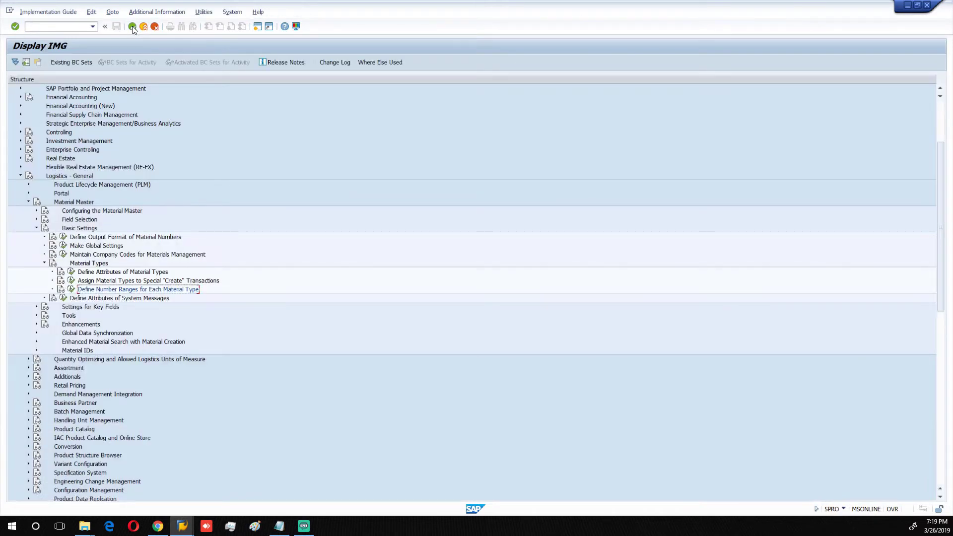
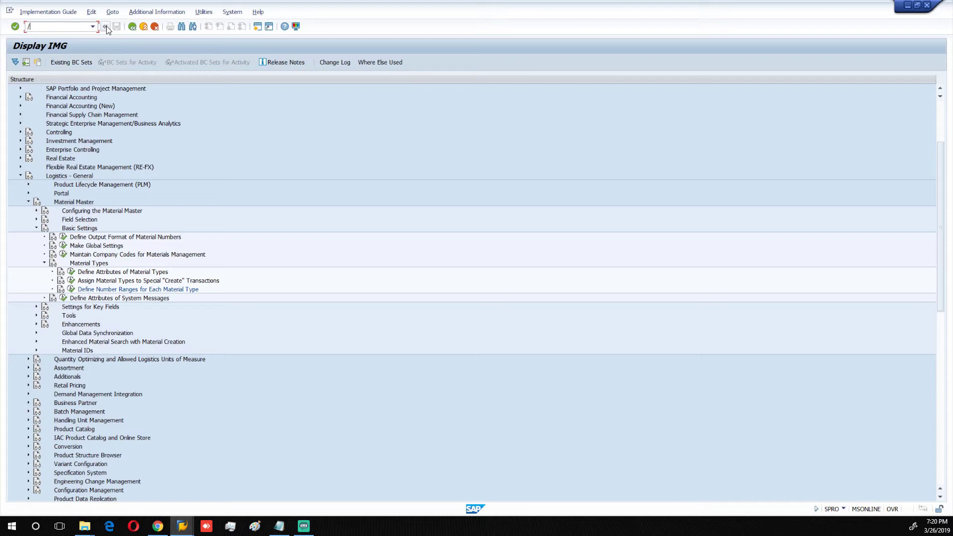
Step: Start transaction MM01 to create a material and set the industry sector to Mechanical Engineering
{"action": "type", "text": "mm01"}
{"action": "key", "text": "Return"}
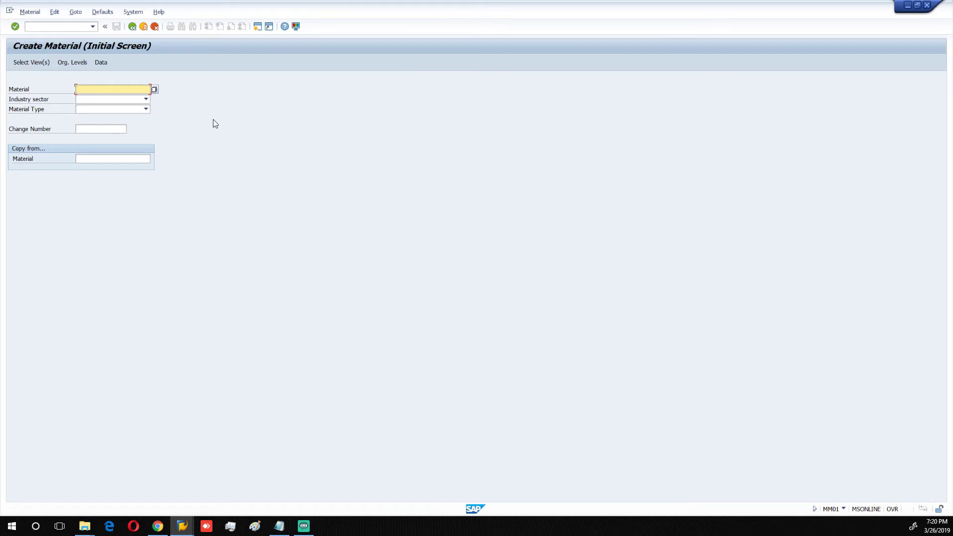
{"action": "left_click", "coordinate": [146, 101]}
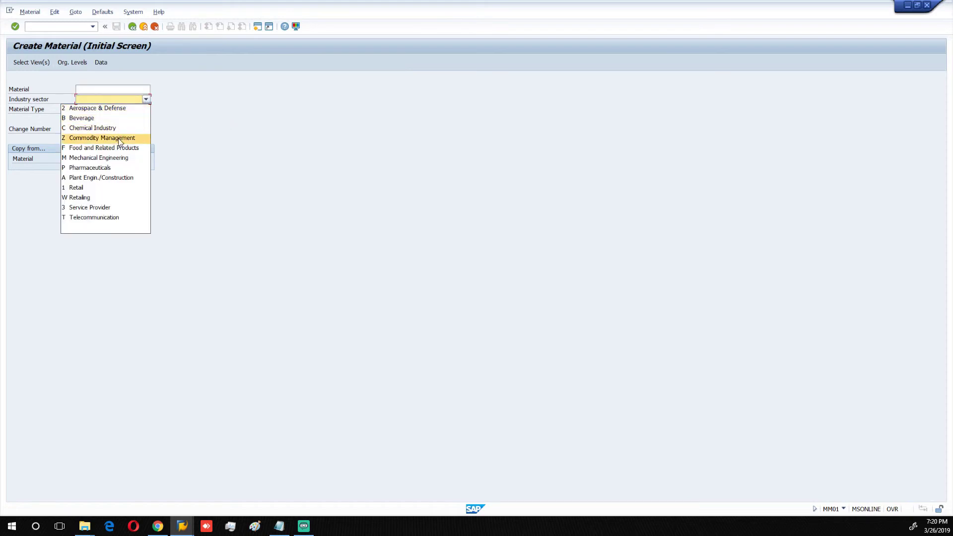
{"action": "left_click", "coordinate": [113, 156]}
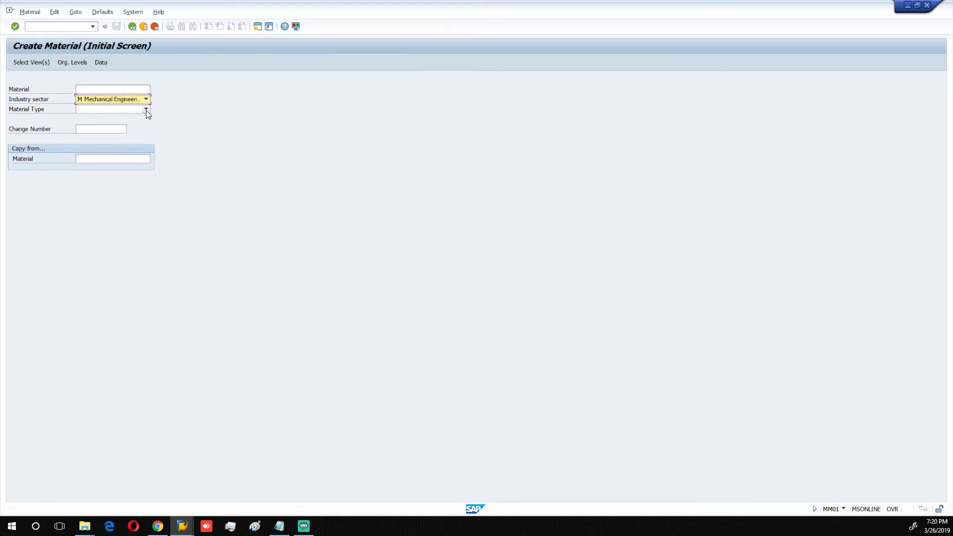
Step: Set the new material's type to ZRMT Z Raw Mat. YouTube
{"action": "left_click", "coordinate": [146, 111]}
{"action": "scroll", "coordinate": [121, 199], "scroll_direction": "down", "scroll_amount": 5}
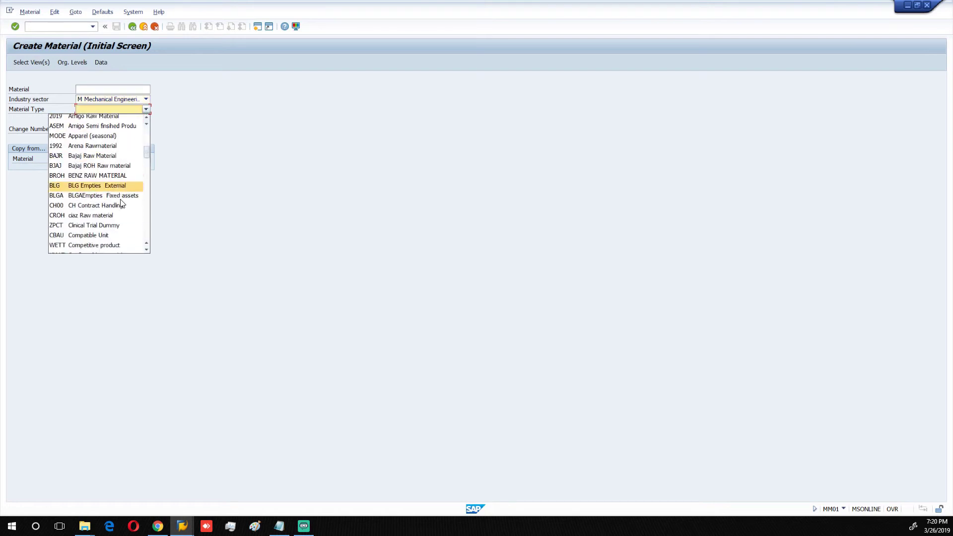
{"action": "scroll", "coordinate": [121, 202], "scroll_direction": "down", "scroll_amount": 6}
{"action": "scroll", "coordinate": [121, 203], "scroll_direction": "up", "scroll_amount": 8}
{"action": "scroll", "coordinate": [119, 213], "scroll_direction": "down", "scroll_amount": 2}
{"action": "scroll", "coordinate": [116, 216], "scroll_direction": "down", "scroll_amount": 15}
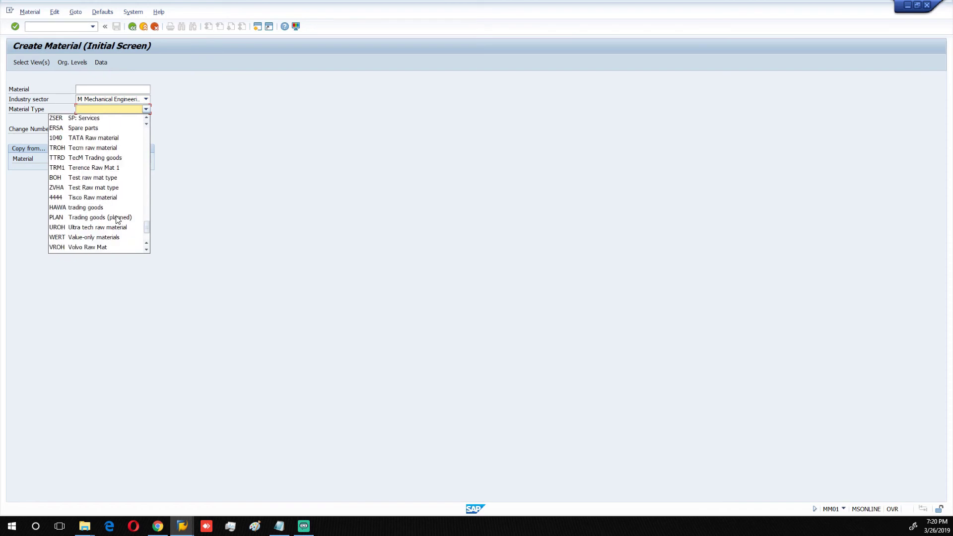
{"action": "scroll", "coordinate": [118, 219], "scroll_direction": "down", "scroll_amount": 2}
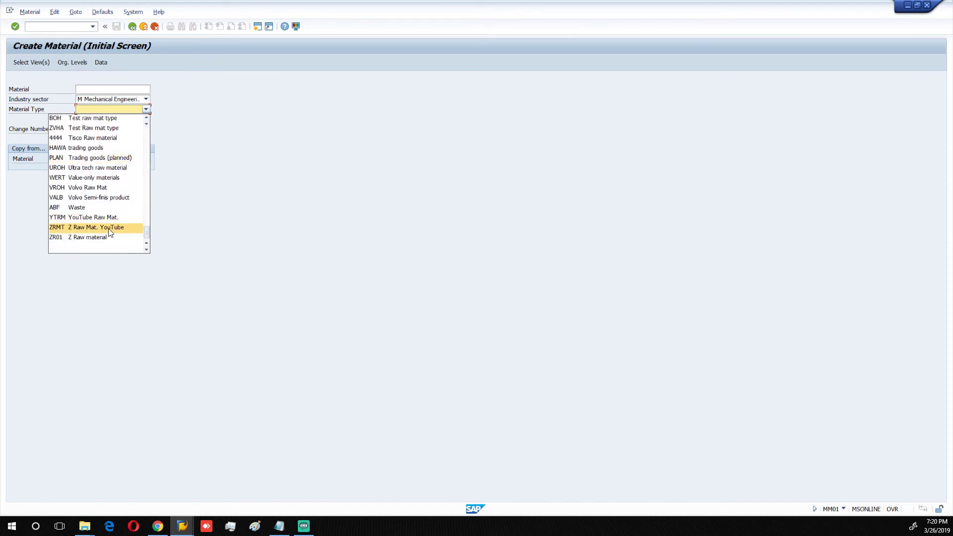
{"action": "left_click", "coordinate": [97, 230]}
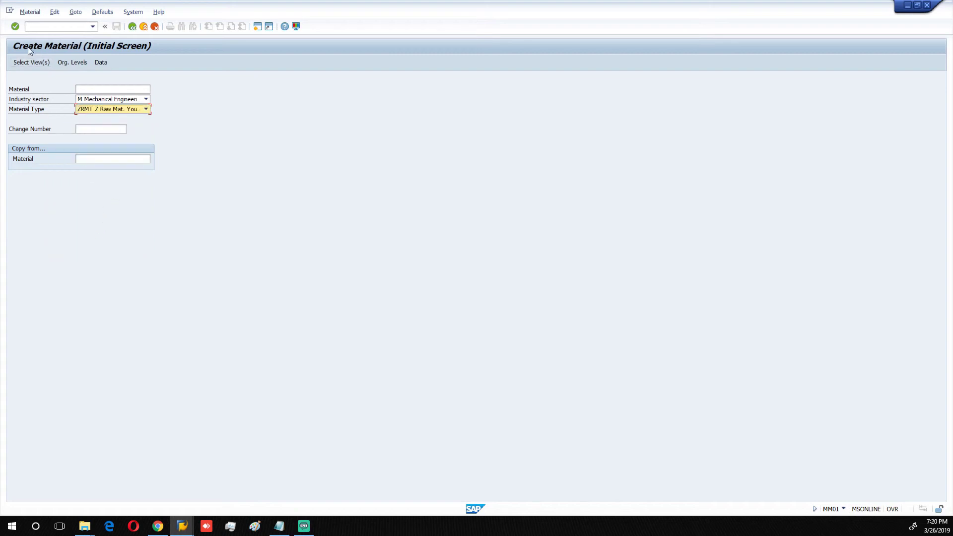
Step: Select the views Basic Data 1, Purchasing and Accounting 1, and enter plant 1100 as the organizational level
{"action": "left_click", "coordinate": [18, 63]}
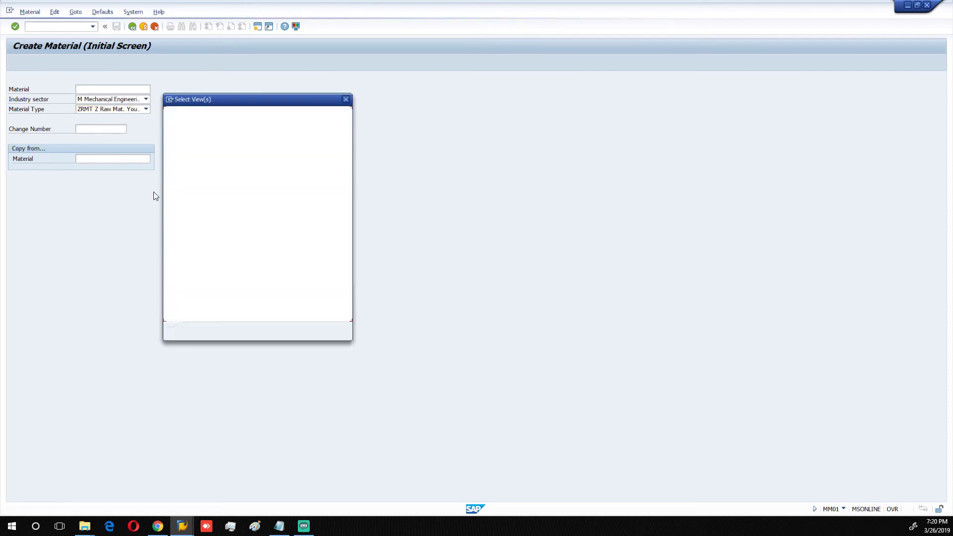
{"action": "left_click", "coordinate": [165, 126]}
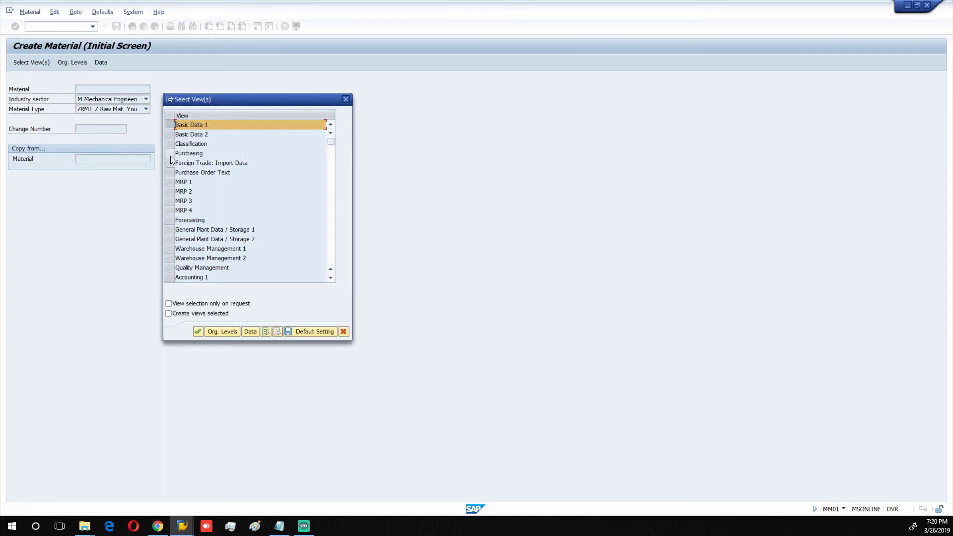
{"action": "left_click", "coordinate": [170, 153]}
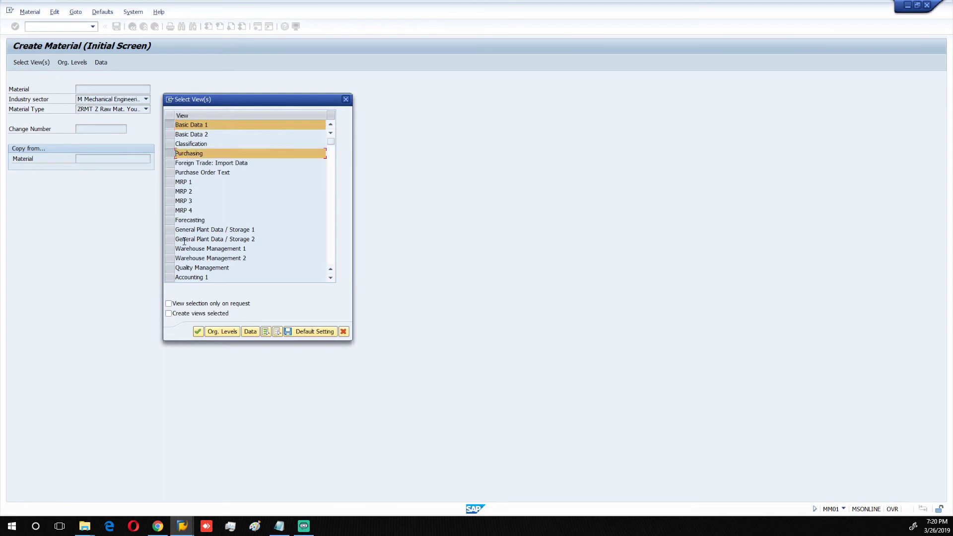
{"action": "left_click", "coordinate": [170, 278]}
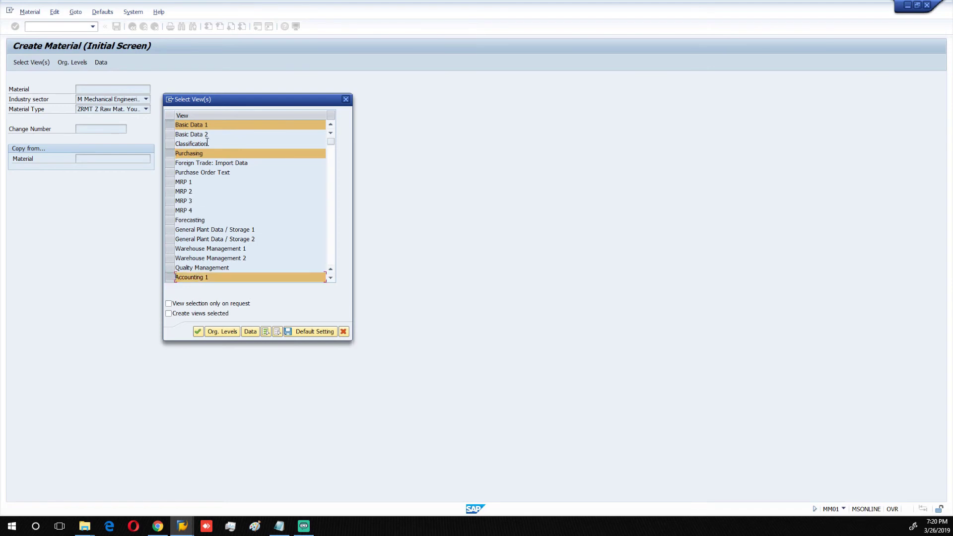
{"action": "left_click", "coordinate": [198, 331]}
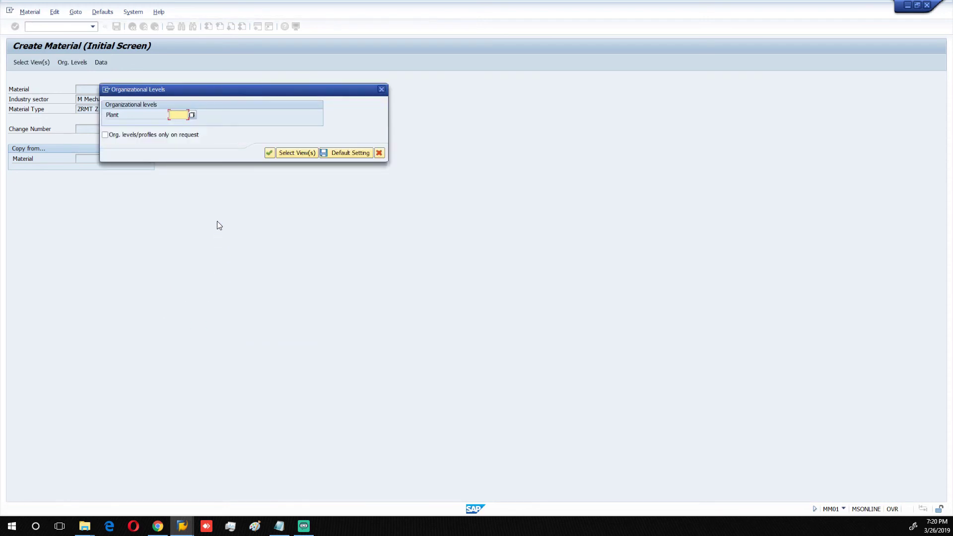
{"action": "type", "text": "1100"}
{"action": "key", "text": "Return"}
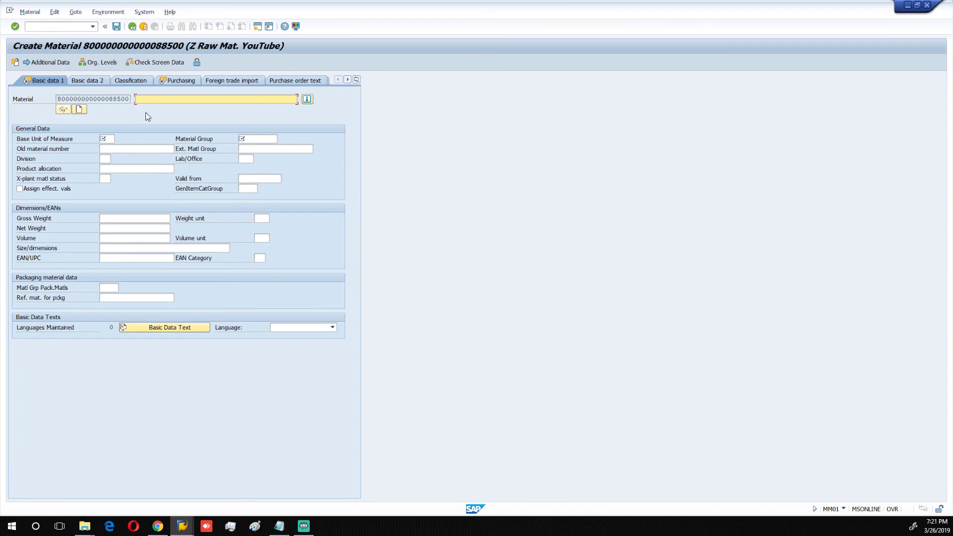
Step: Compare the material number assigned to the new material with the number noted in Notepad, and minimize Notepad
{"action": "left_click_drag", "start_coordinate": [58, 99], "coordinate": [140, 100]}
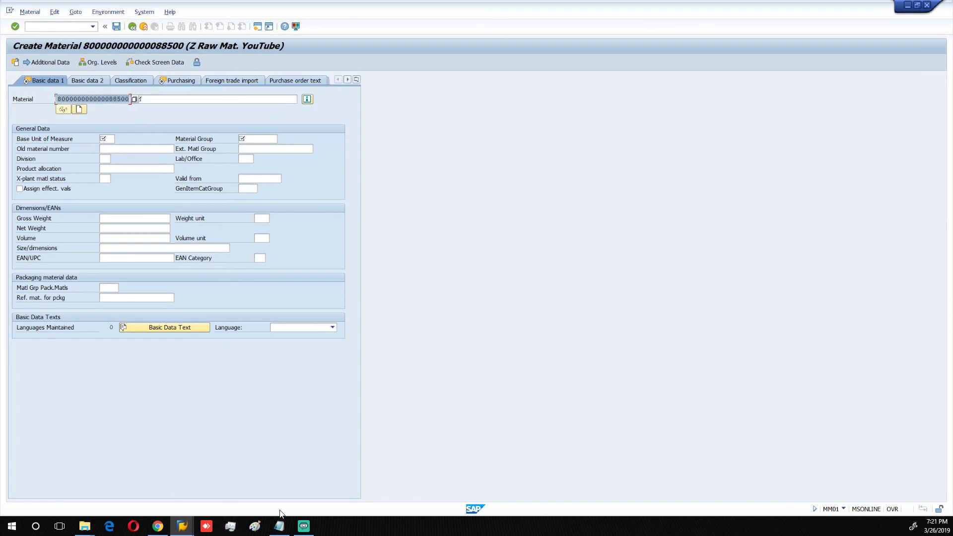
{"action": "left_click", "coordinate": [279, 526]}
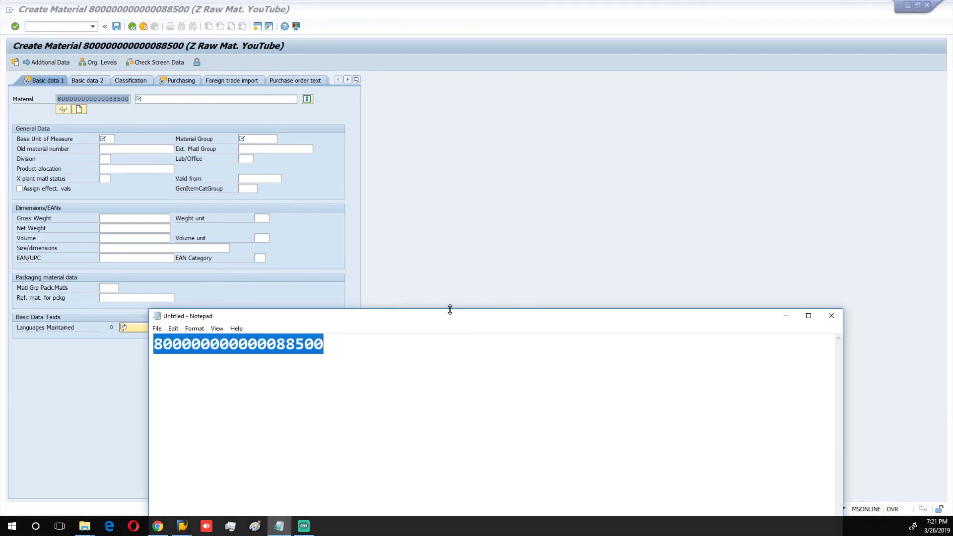
{"action": "left_click_drag", "start_coordinate": [325, 345], "coordinate": [157, 346]}
{"action": "left_click", "coordinate": [786, 317]}
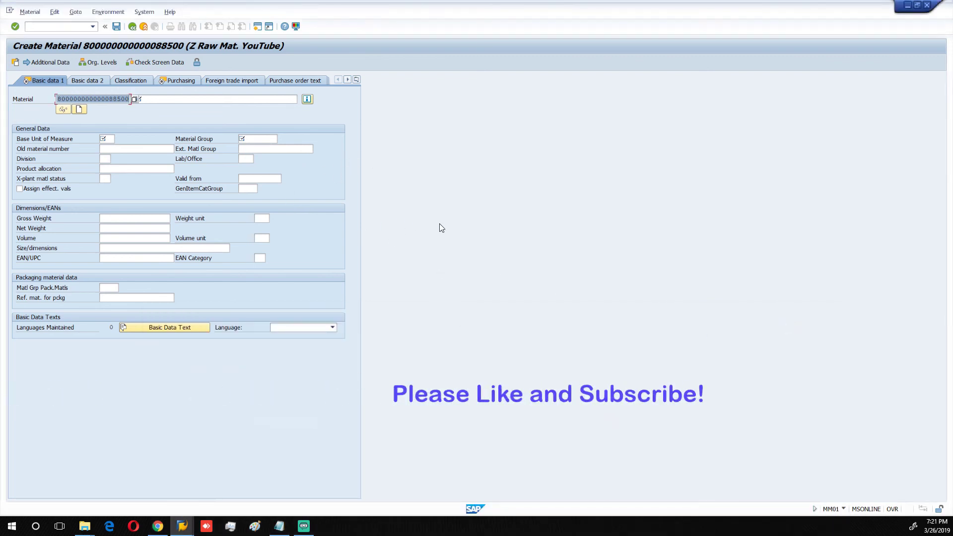